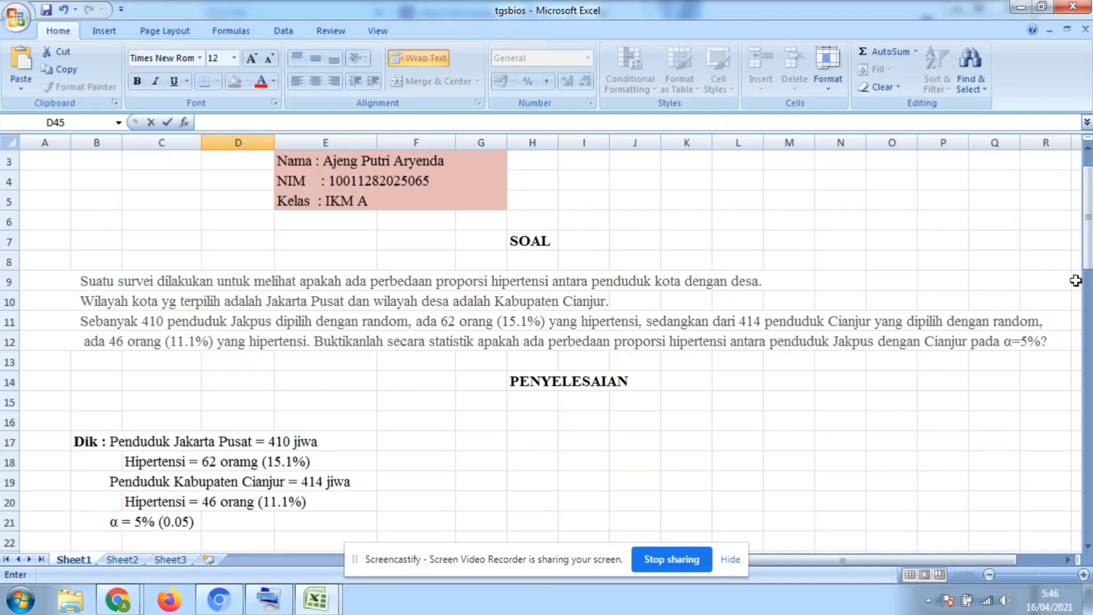
Step: Review the hypertension survey problem, the hypotheses and the observed frequencies table, including the Jakarta Pusat total in F32
drag(1089, 243, 1091, 260)
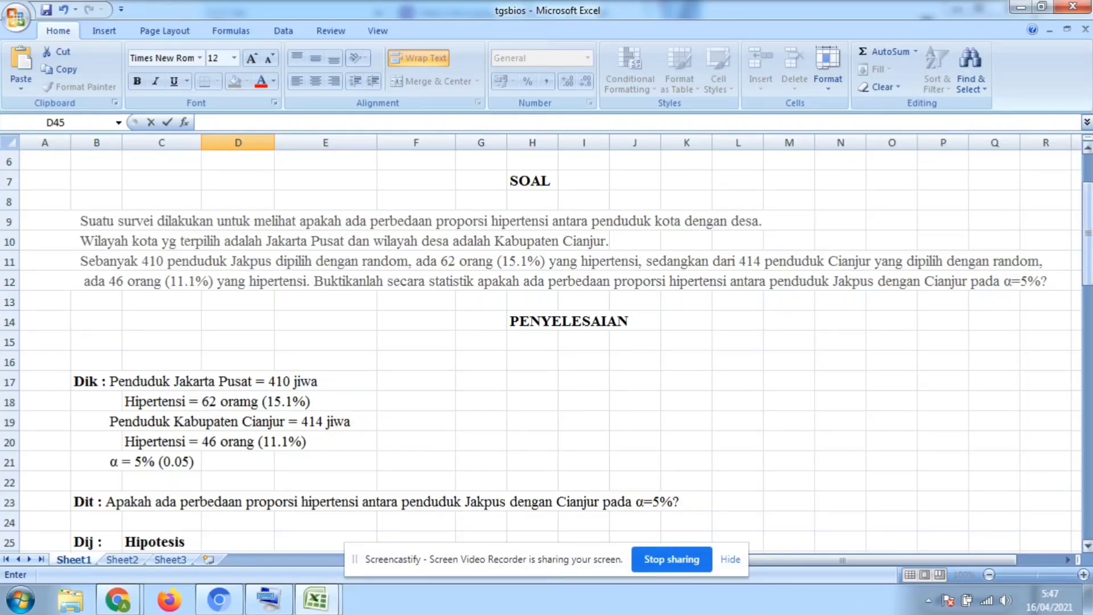
drag(1089, 263, 1090, 279)
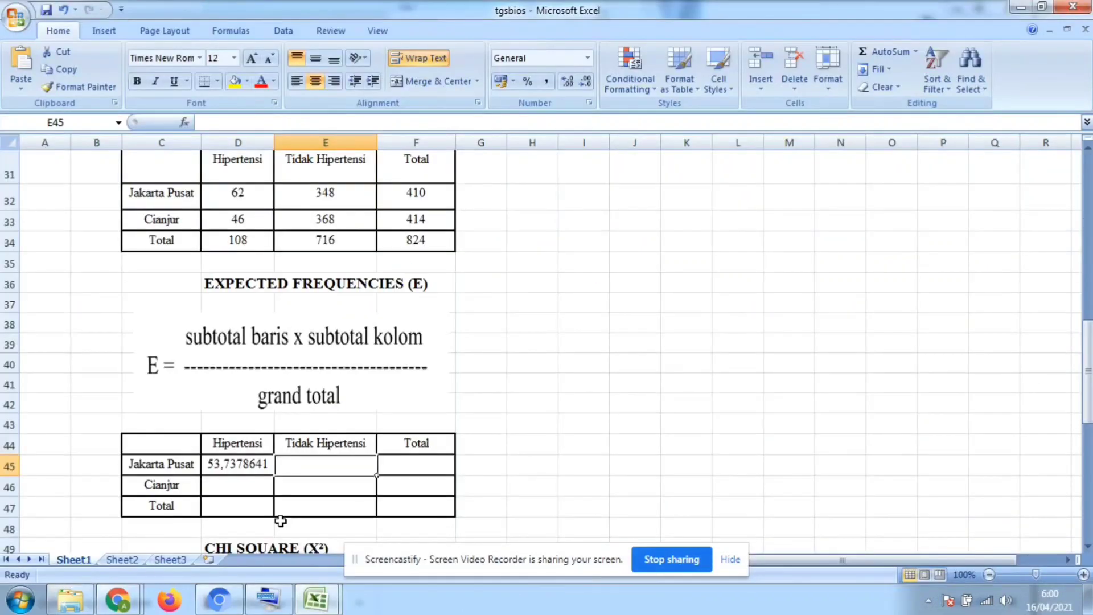
drag(1087, 398, 1089, 322)
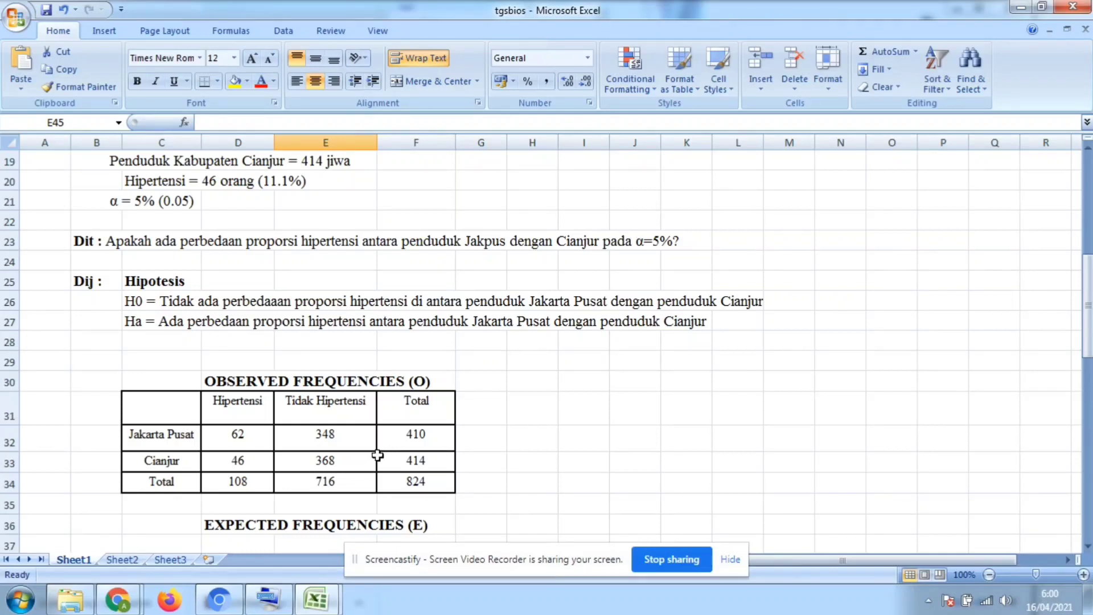
click(408, 448)
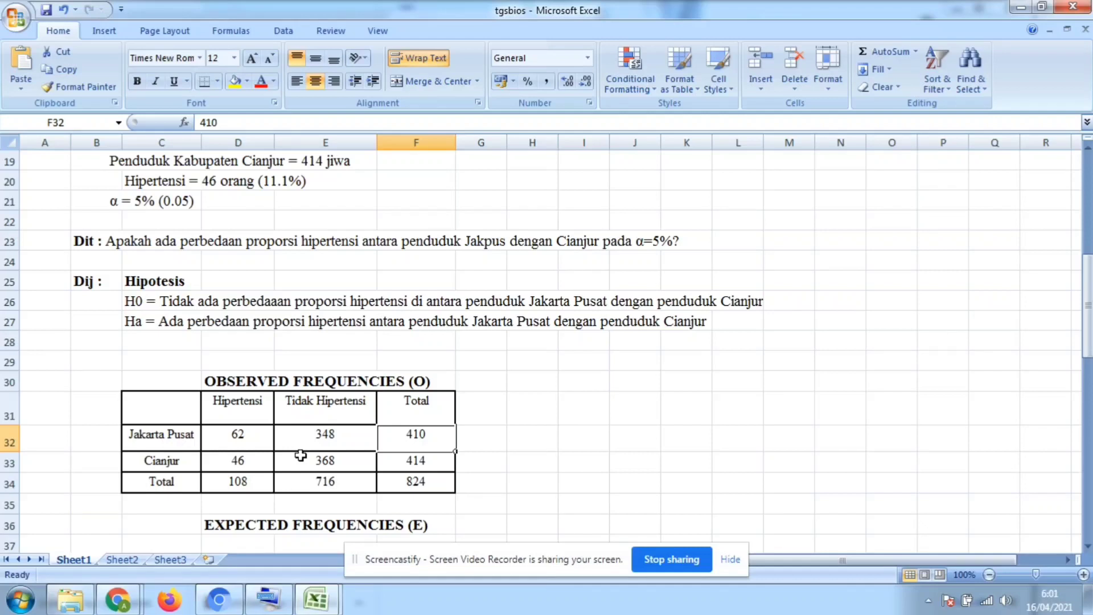
Step: Re-enter the Jakarta Pusat expected frequency for Hipertensi in cell D45 as =F32*D34/F34
drag(1089, 291, 1089, 368)
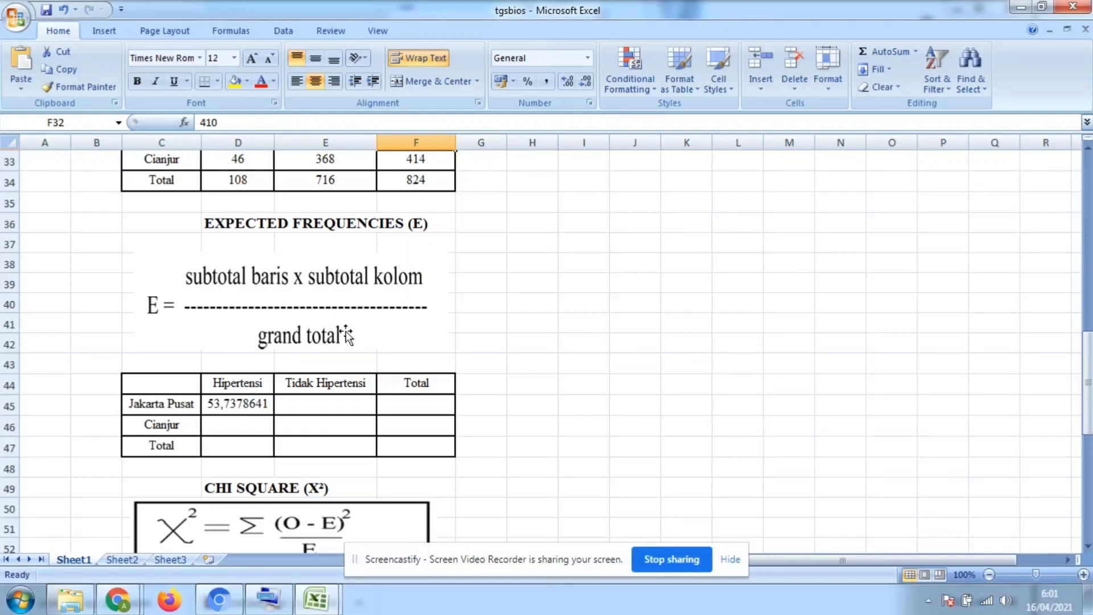
click(249, 407)
double_click(249, 408)
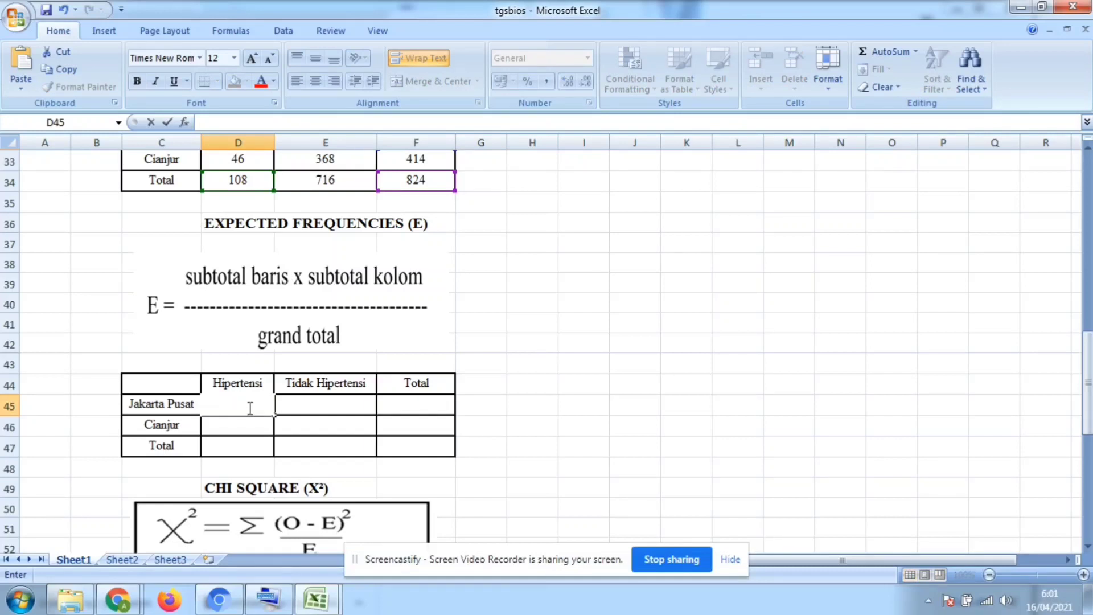
text(=)
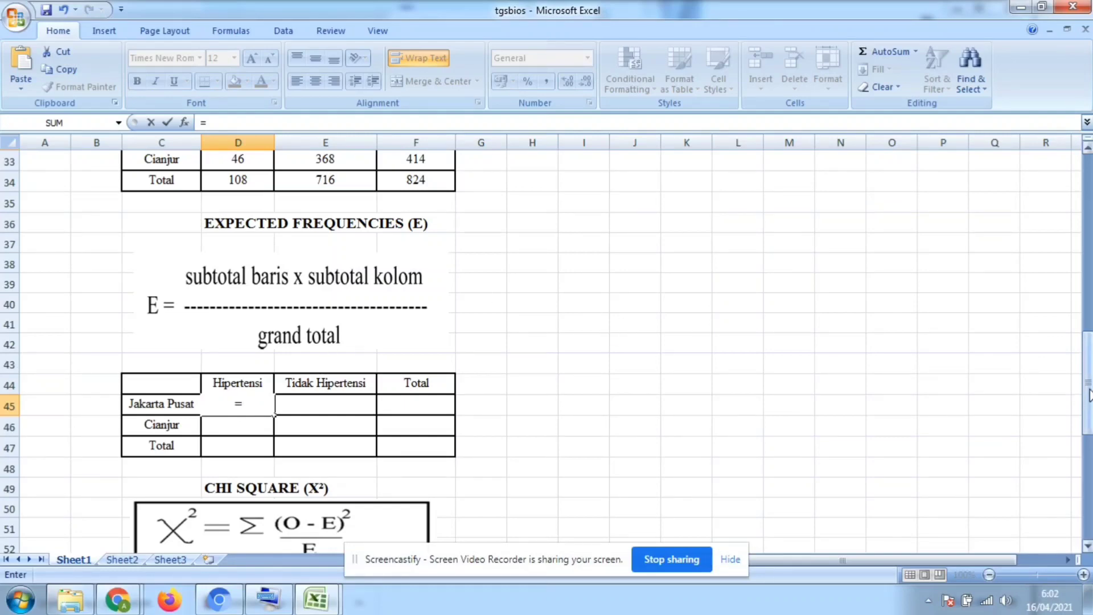
drag(1089, 396, 1089, 385)
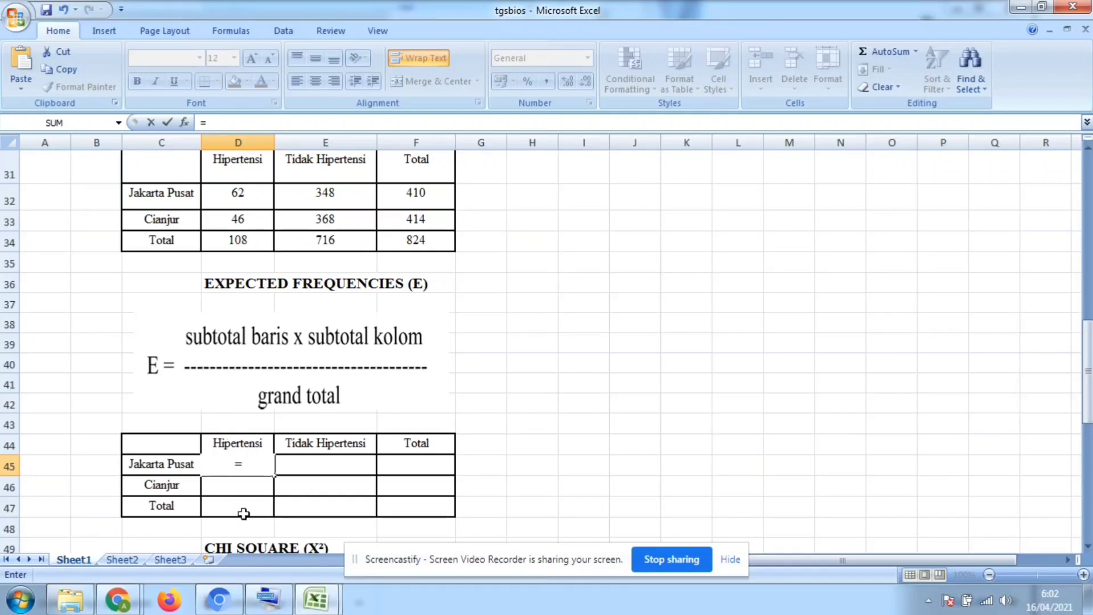
text(F32*)
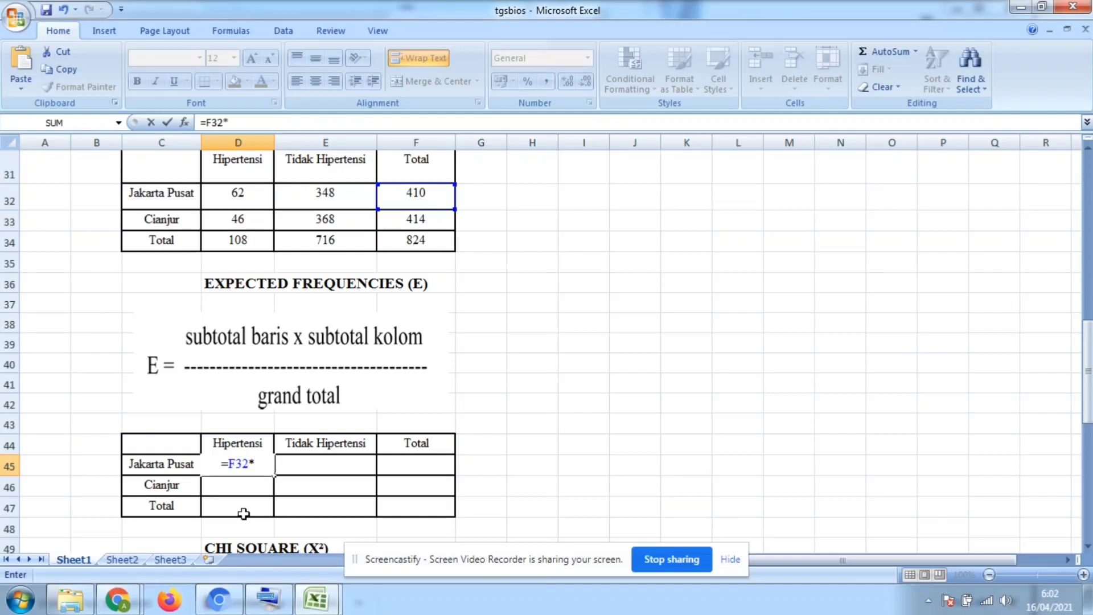
text(D34)
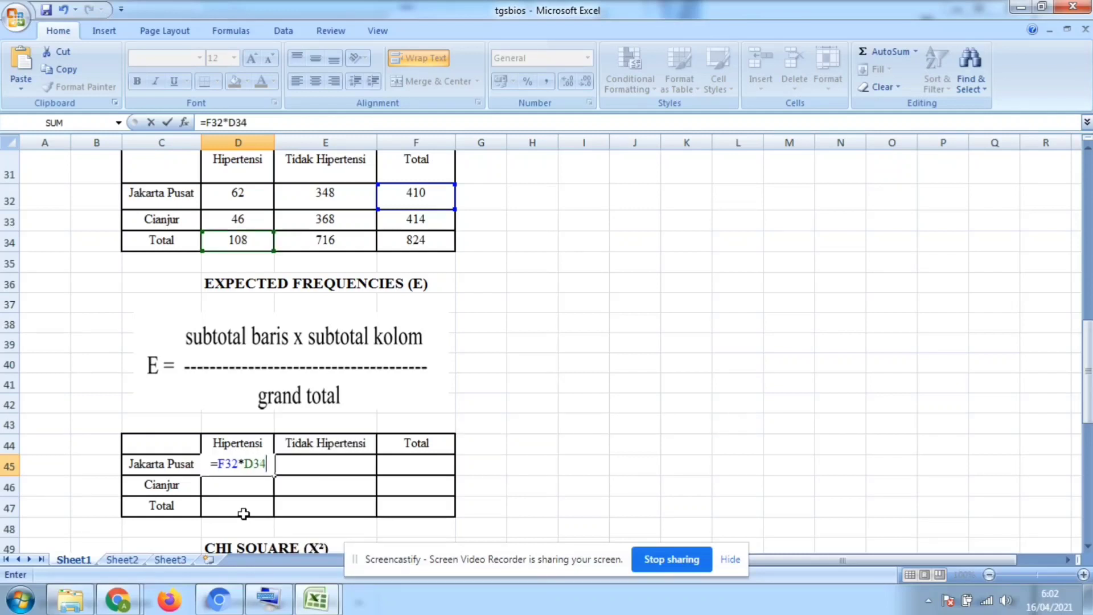
text(/F34)
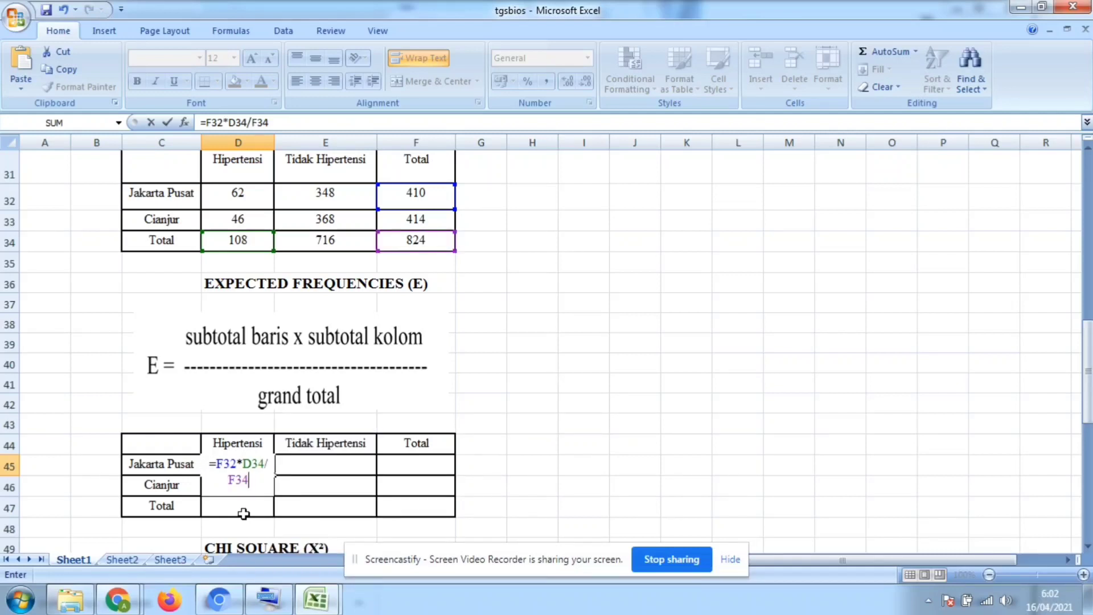
key(Return)
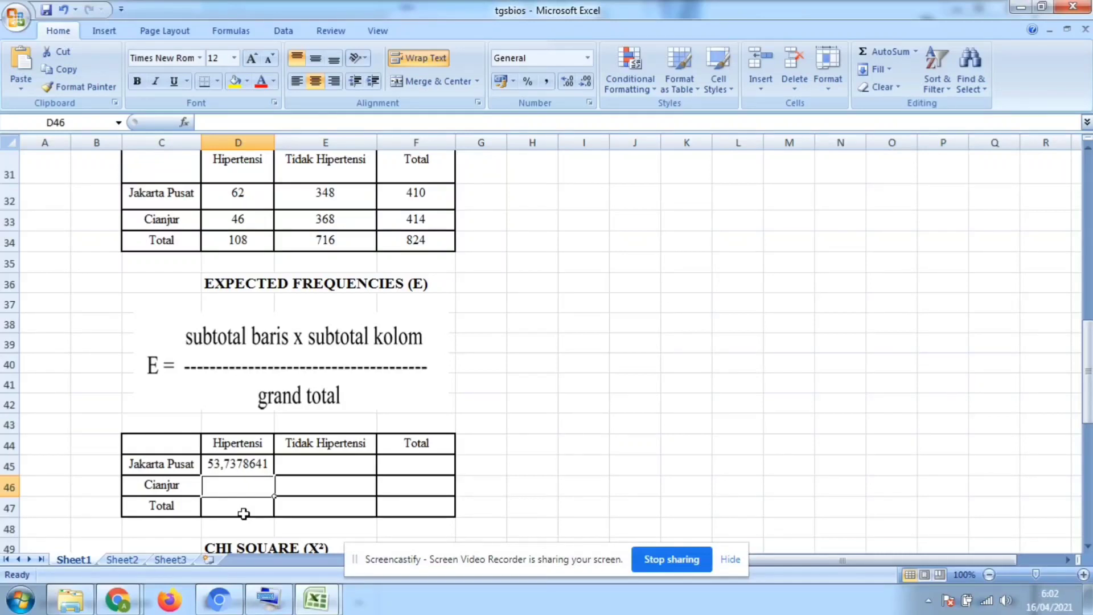
Step: Calculate the Jakarta Pusat expected frequency for Tidak Hipertensi in cell E45 with the formula =F32*E34/F34
click(328, 464)
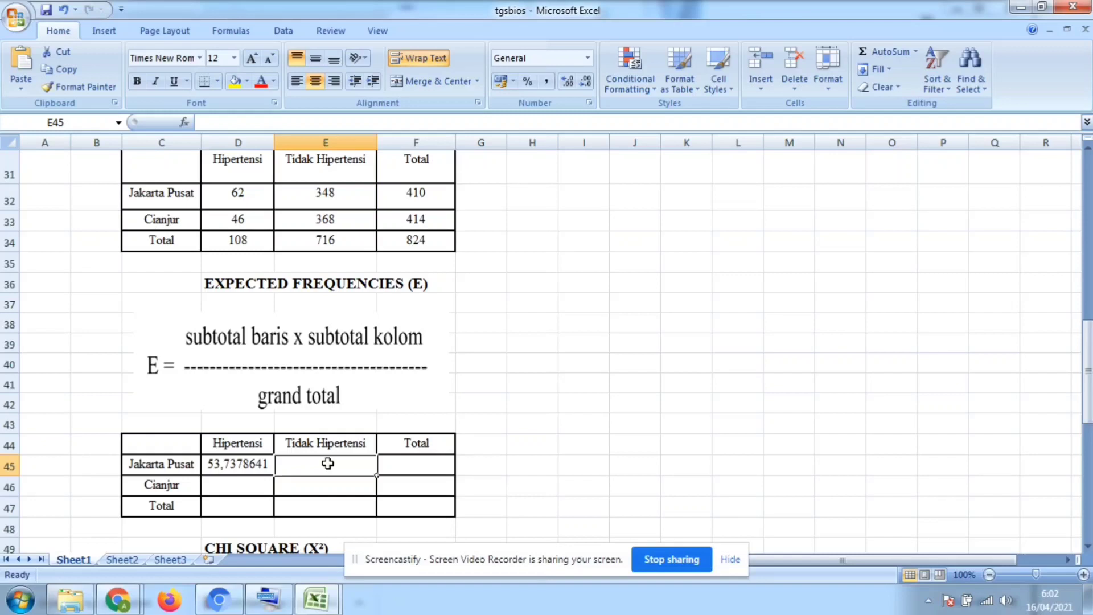
text(=)
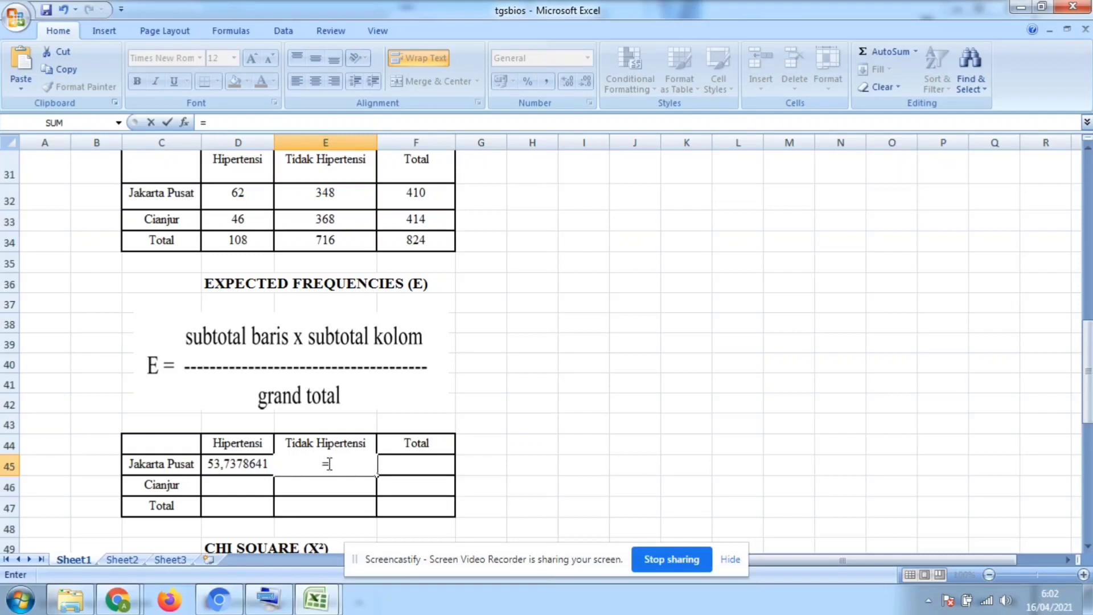
text(F32)
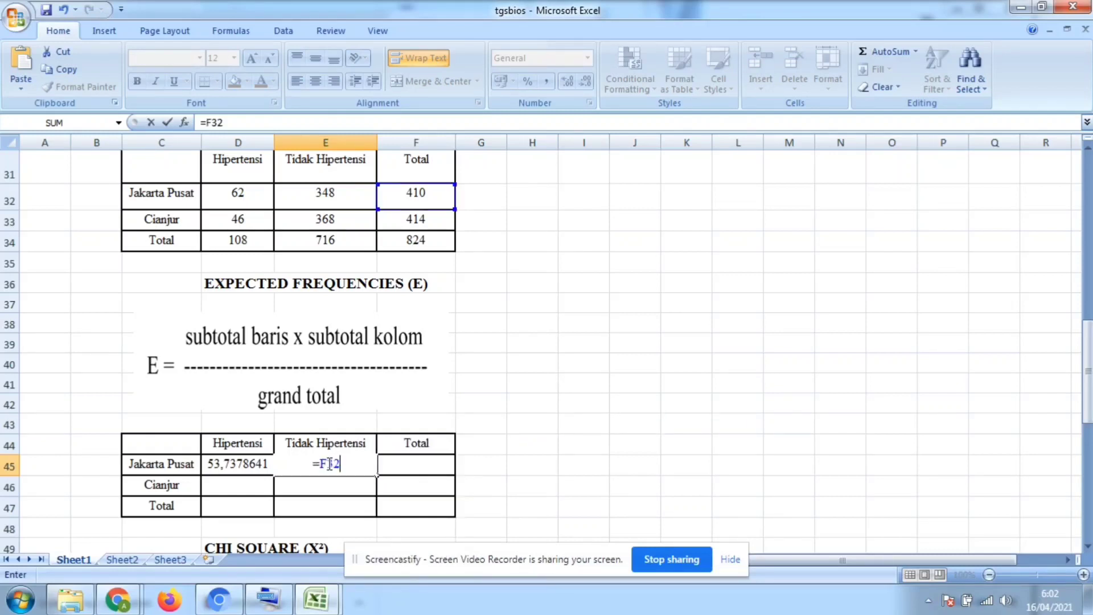
text(*E)
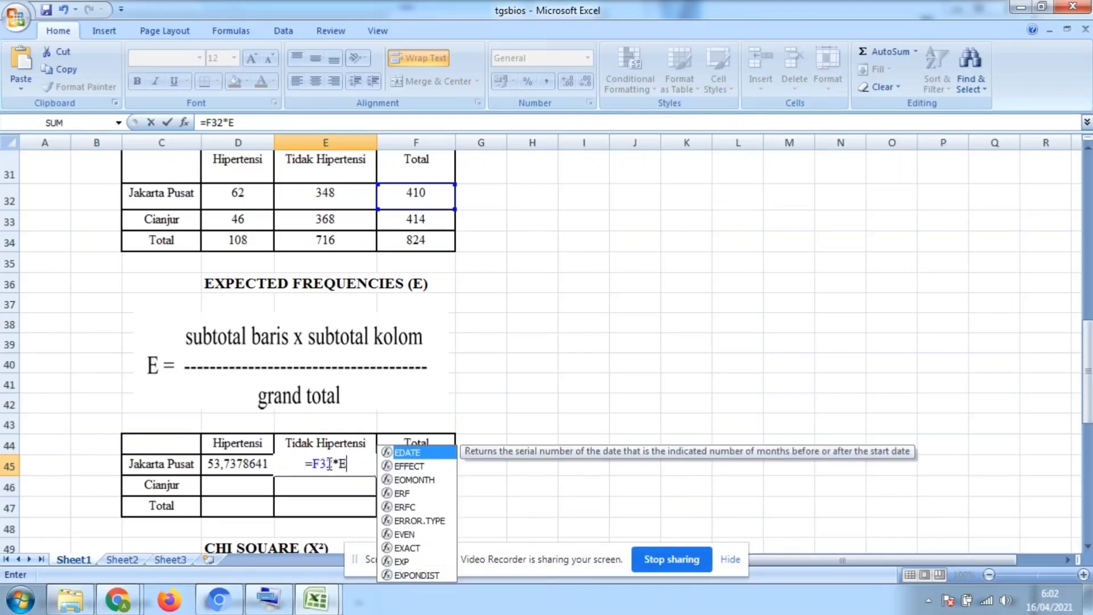
text(34)
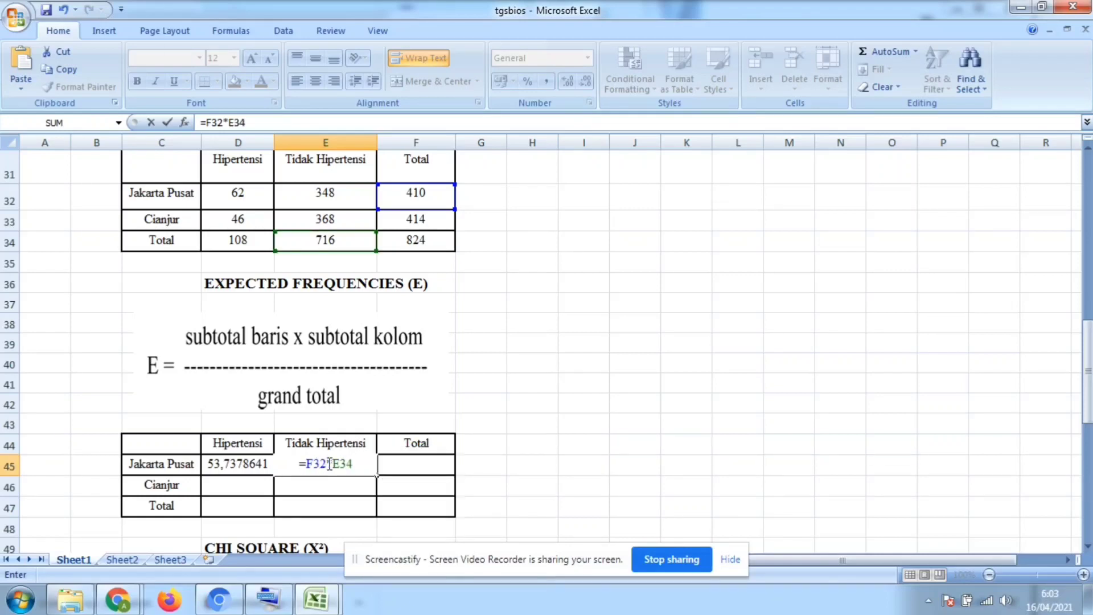
text(/F34)
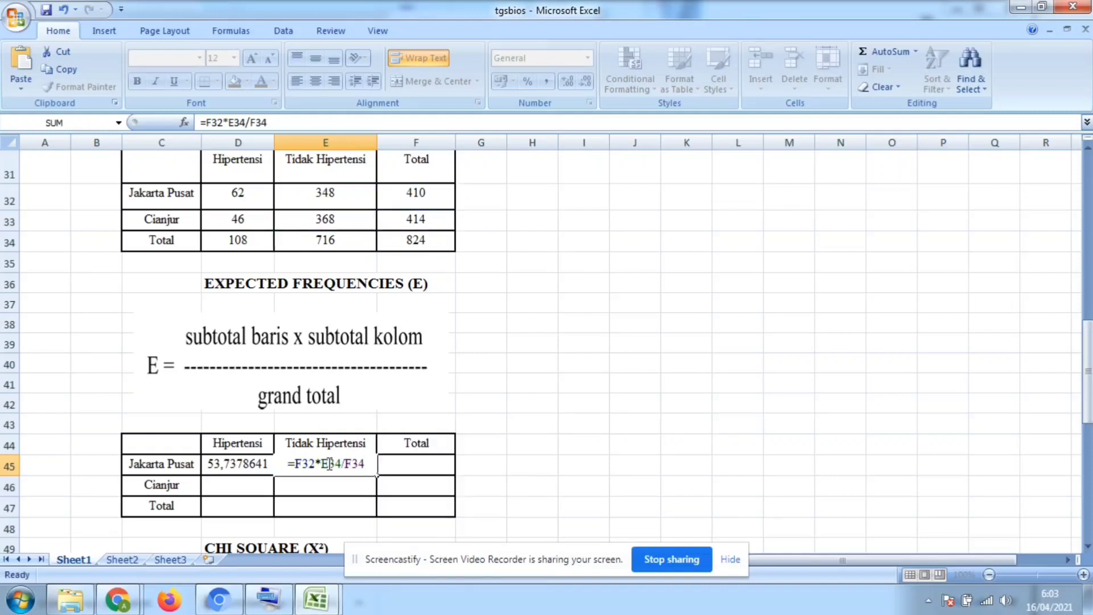
key(Return)
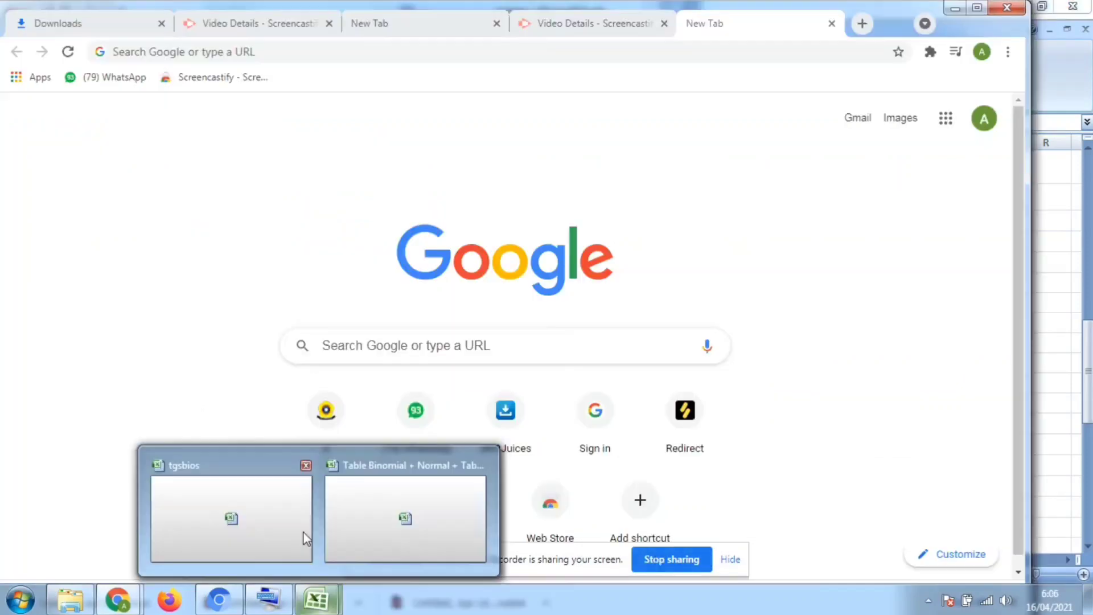
Step: Return to the tgsbios workbook and calculate the Cianjur expected frequency for Hipertensi in cell D46 with =F33*D34/F34
click(302, 533)
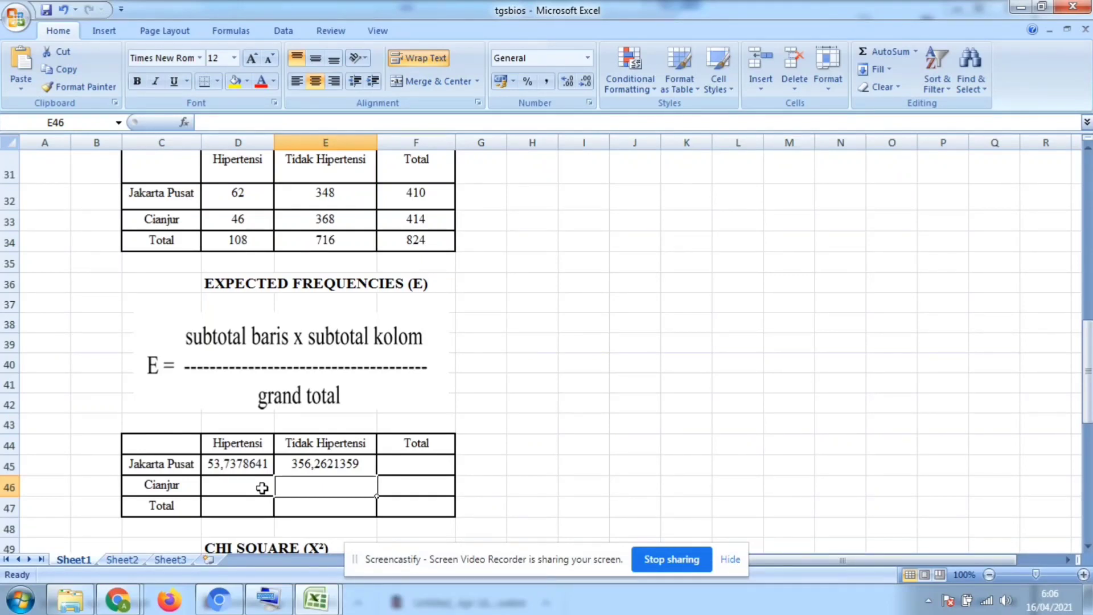
click(262, 488)
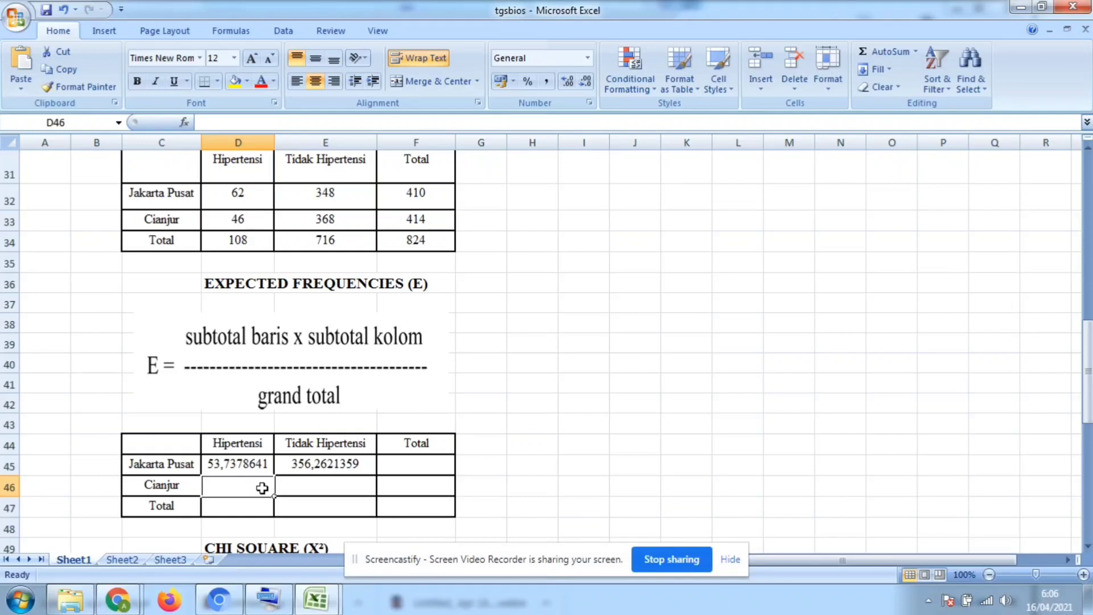
text(=)
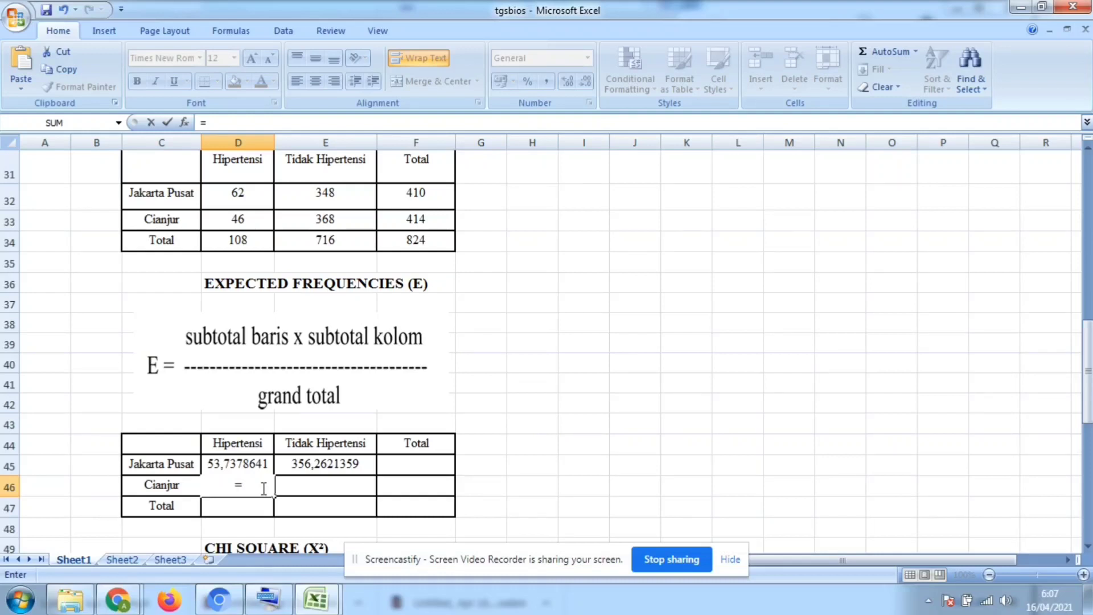
text(F)
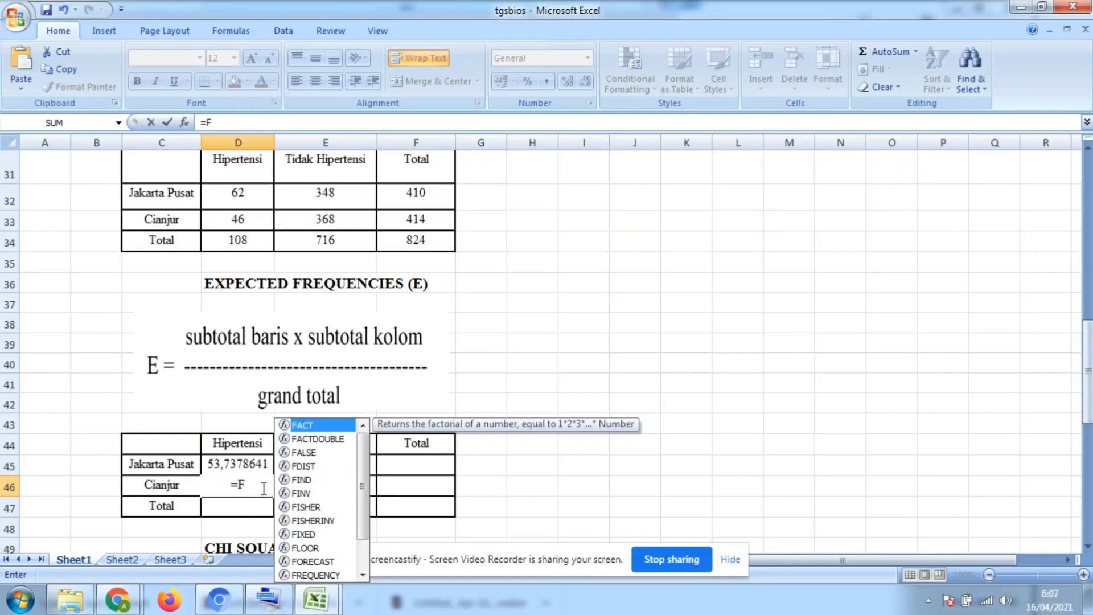
text(33)
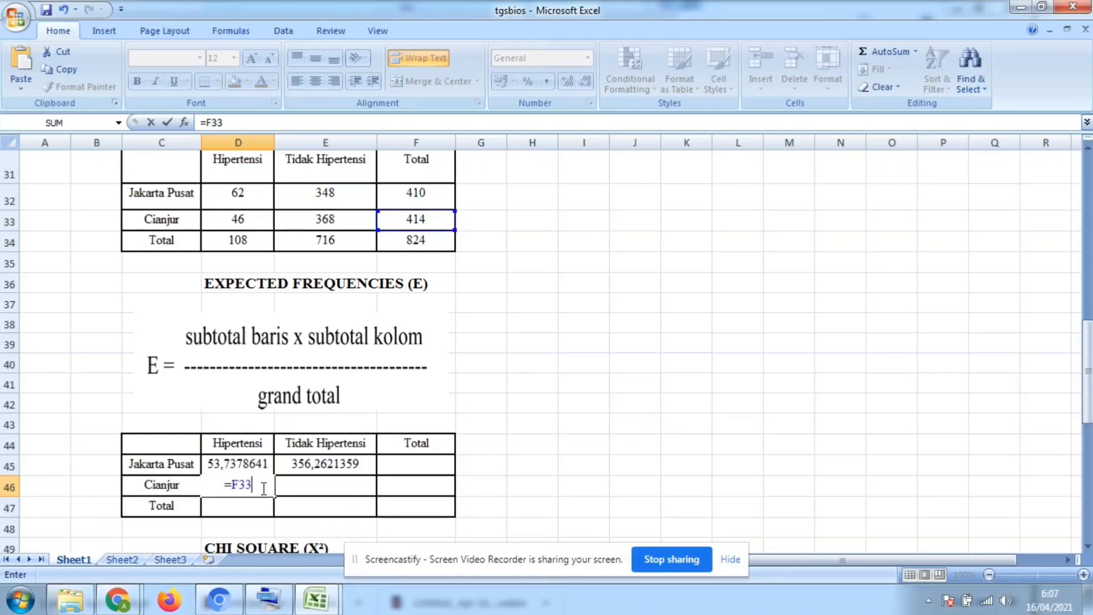
text(*D)
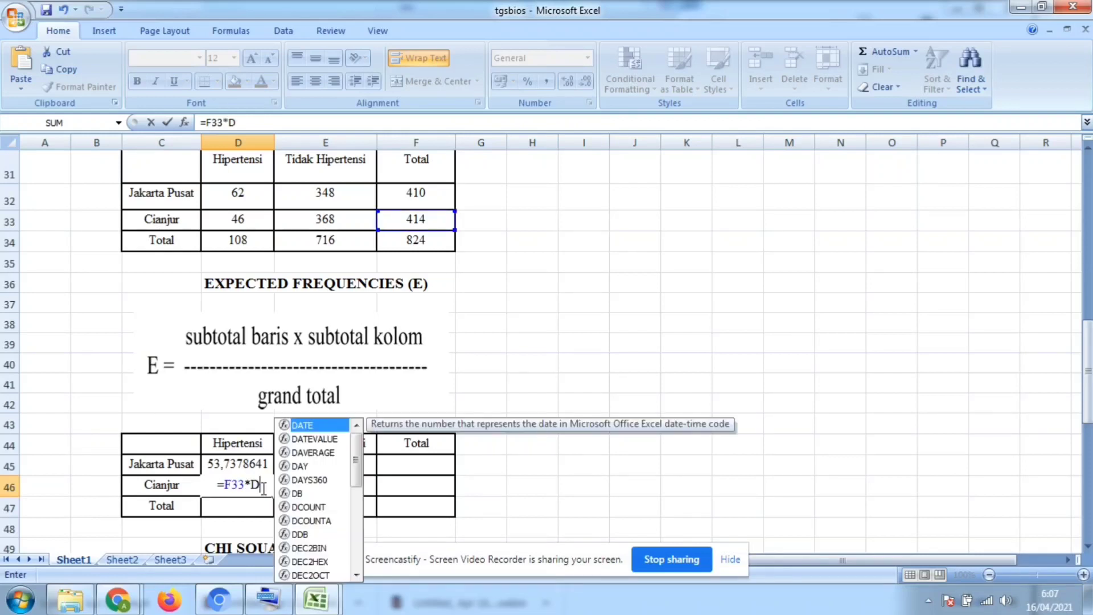
text(34)
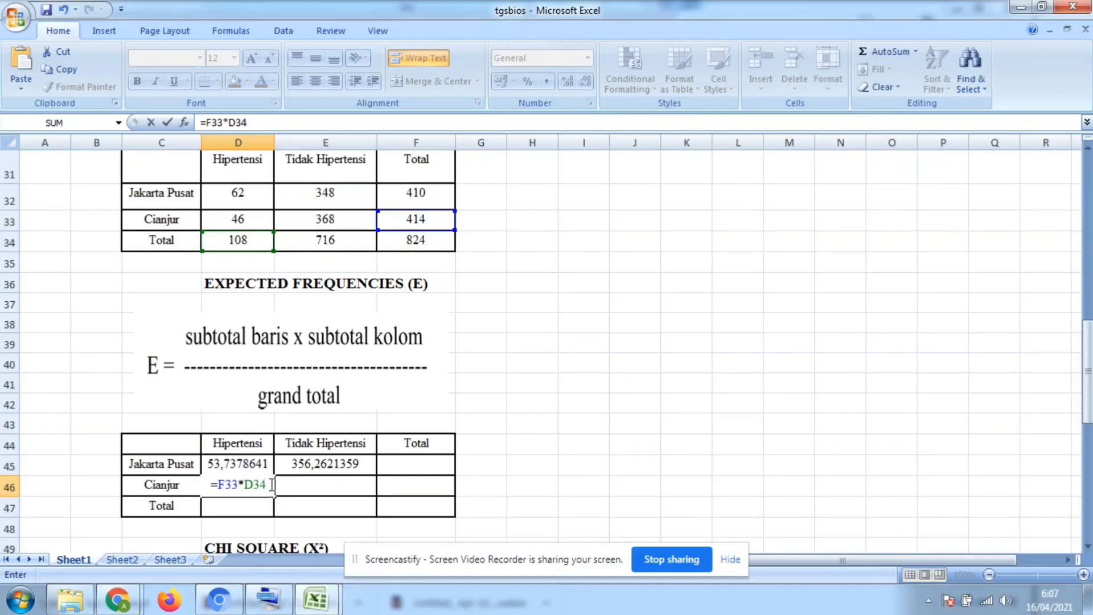
key(BackSpace)
key(BackSpace)
text(4)
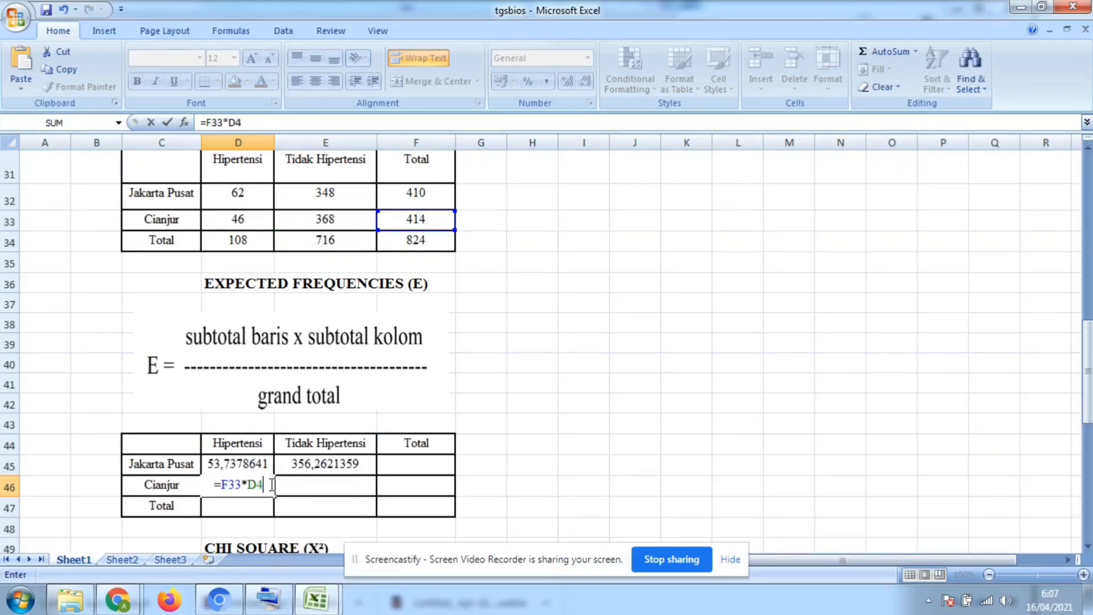
key(BackSpace)
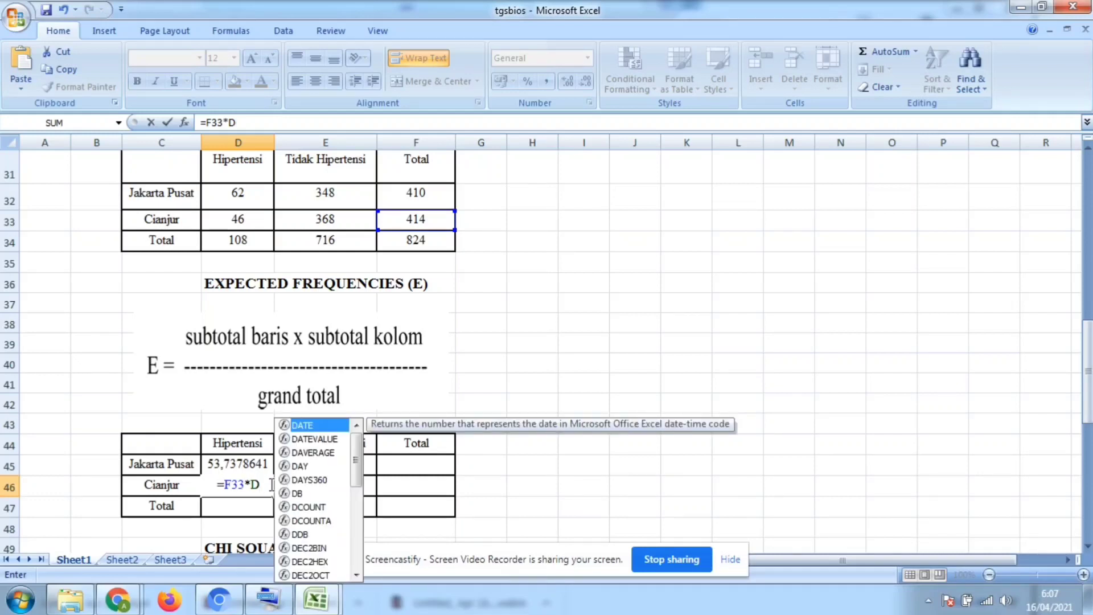
text(34)
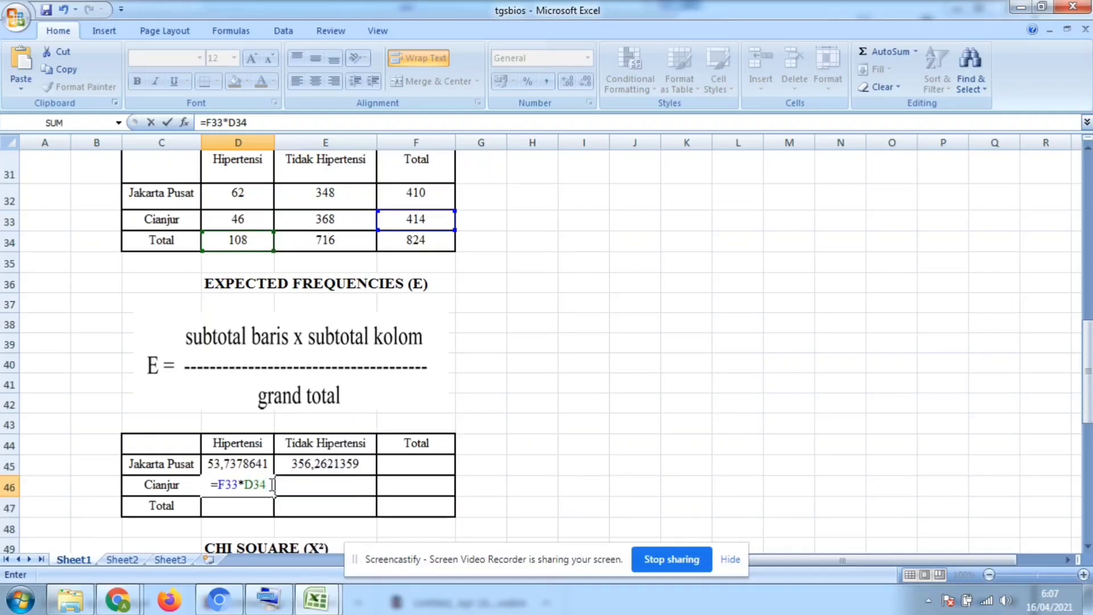
text(/)
text(F)
text(34)
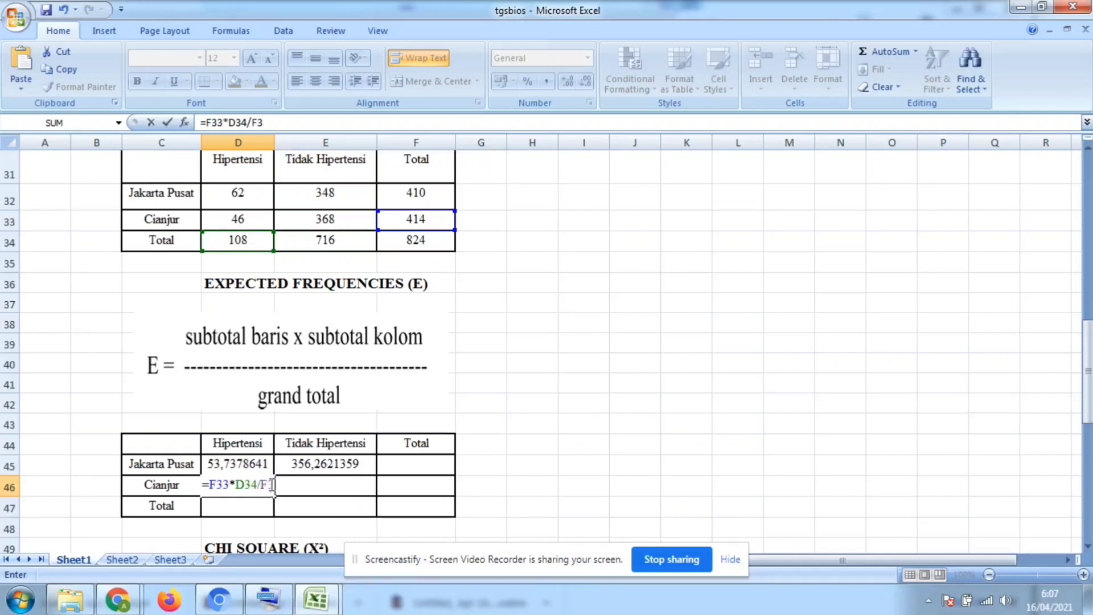
key(Return)
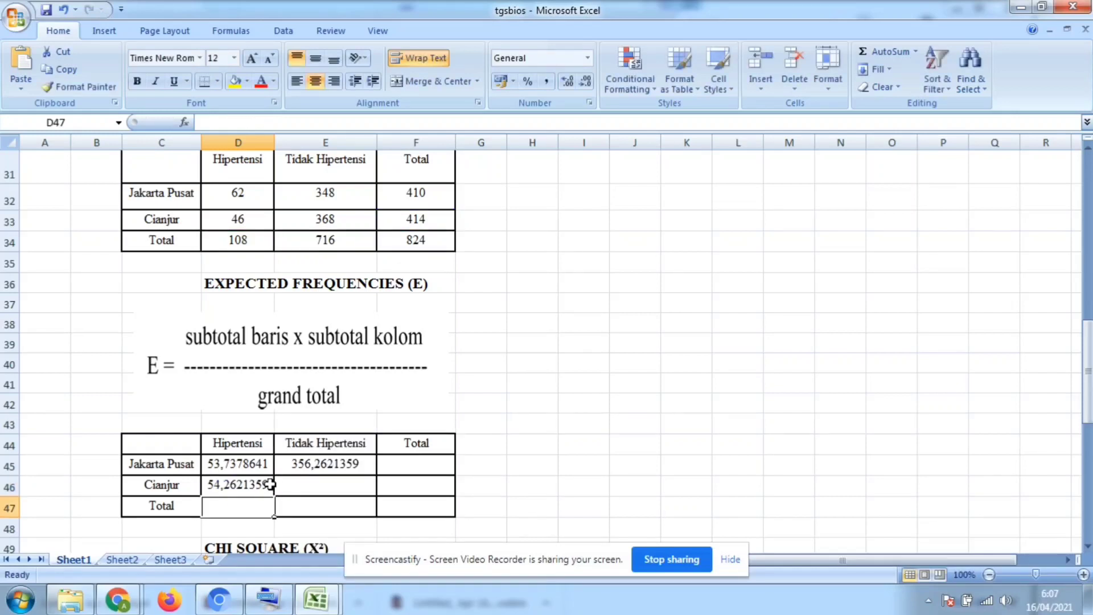
Step: Calculate the Cianjur expected frequency for Tidak Hipertensi in cell E46 with the formula =F33*E34/F34
click(306, 483)
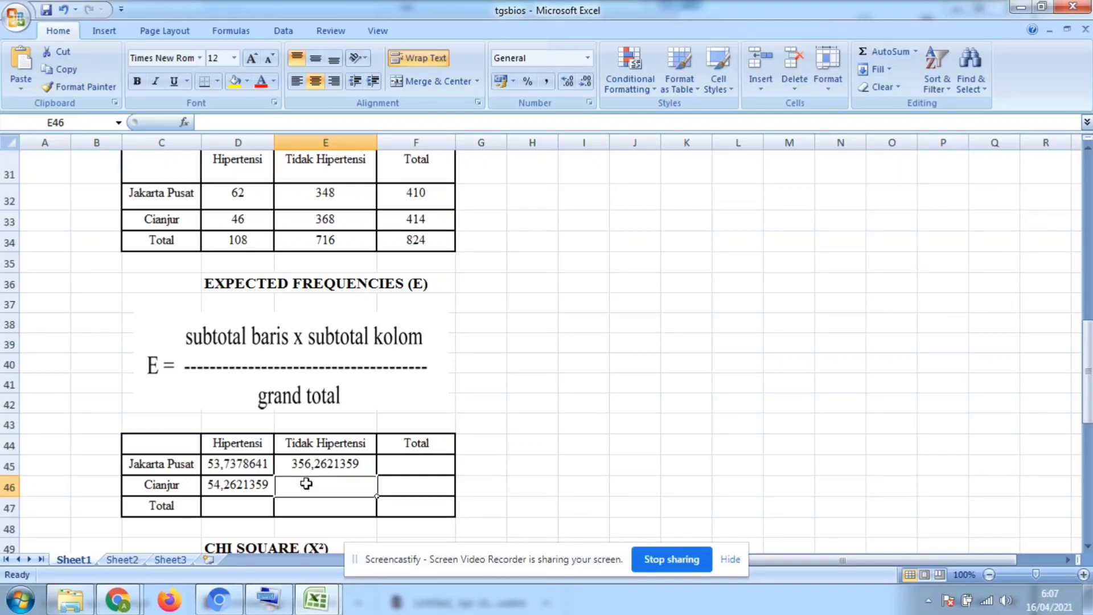
text(=F)
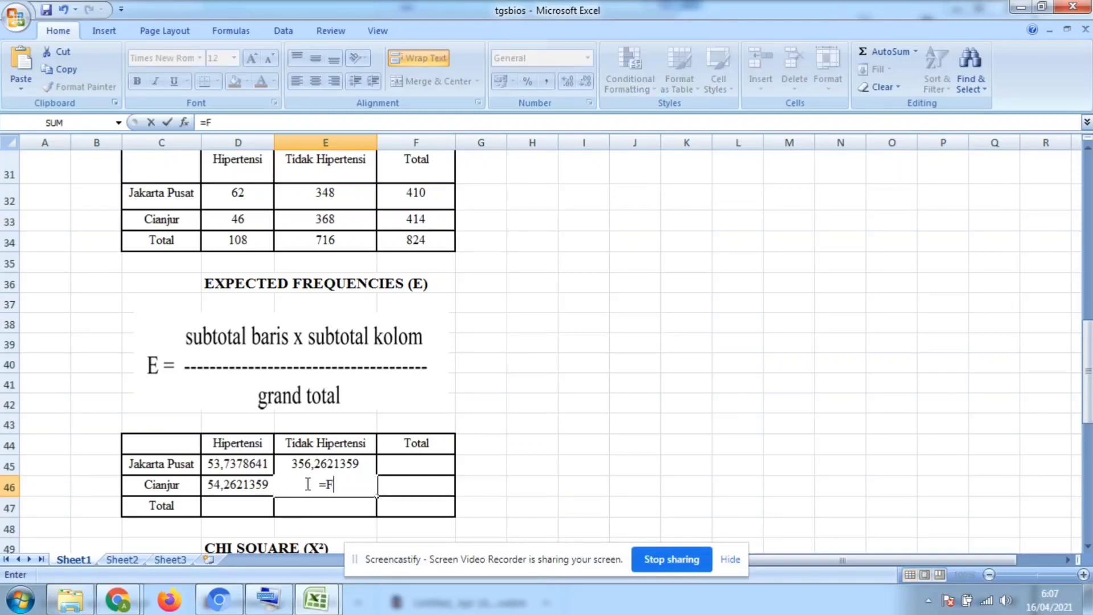
text(33*E)
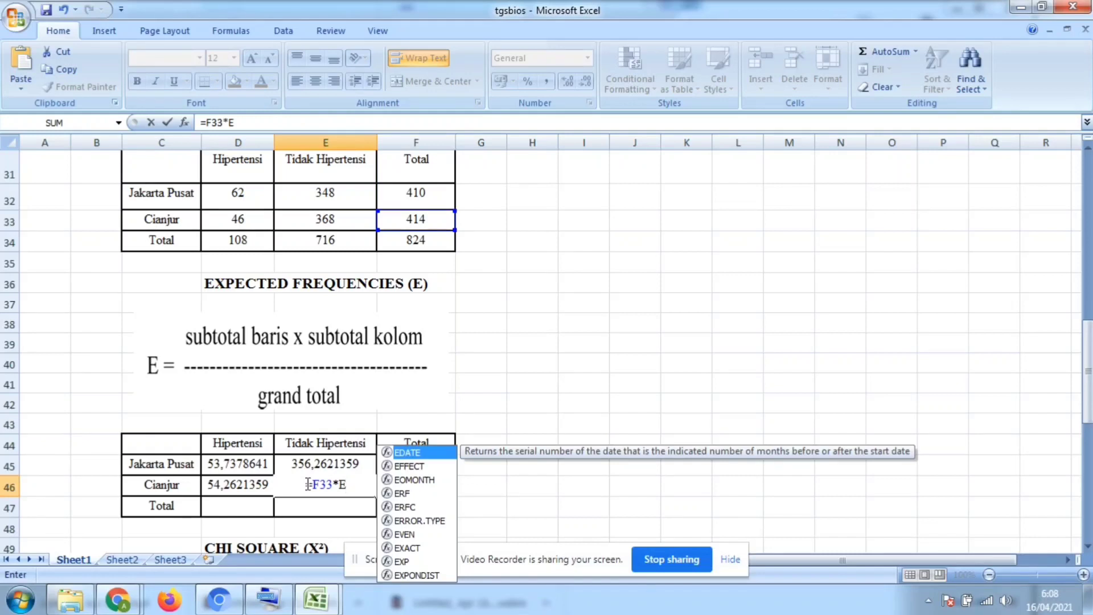
text(34)
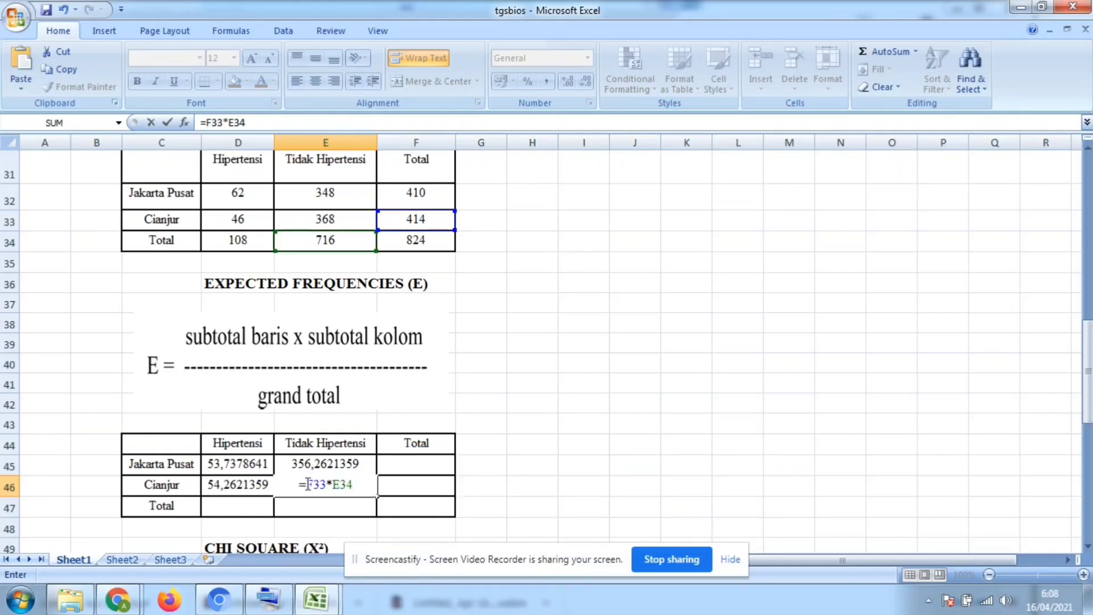
text(/F34)
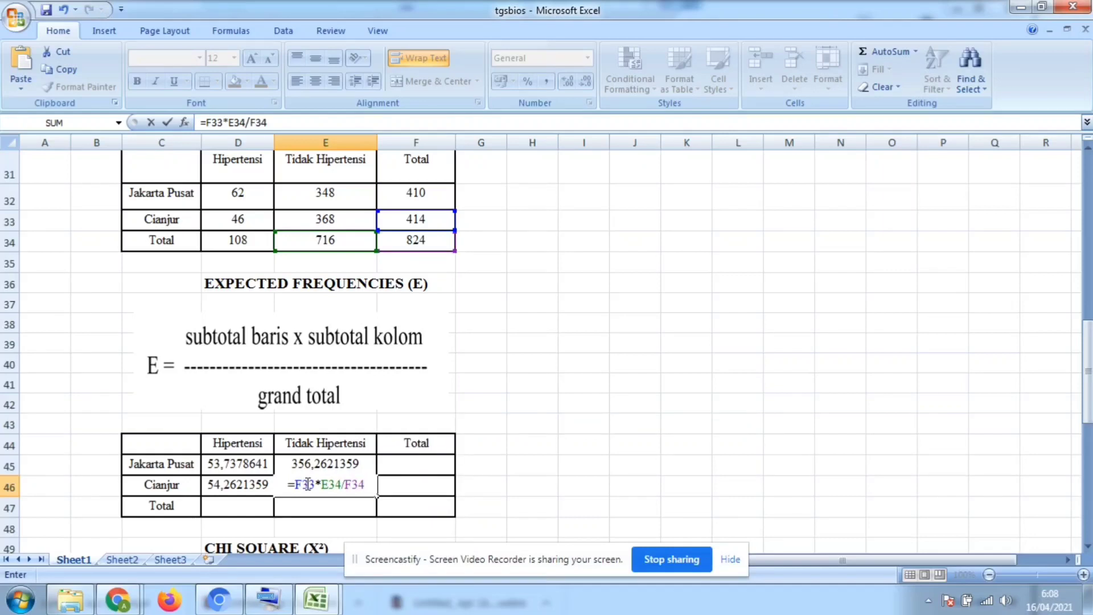
key(Return)
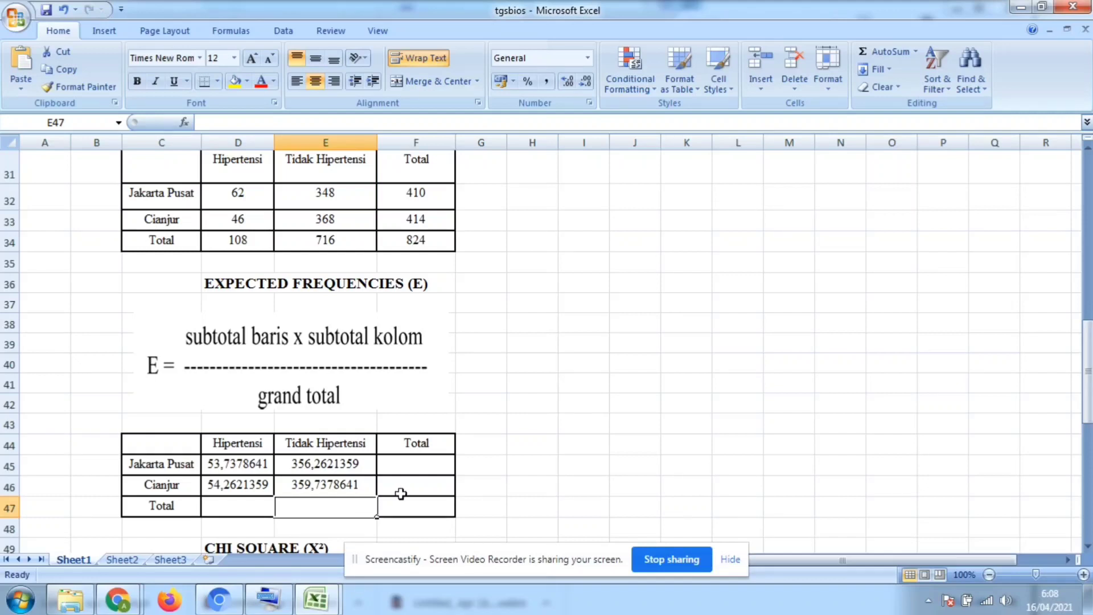
Step: AutoSum the Jakarta Pusat and Cianjur rows of the expected frequencies table into the Total cells F45 and F46
click(265, 465)
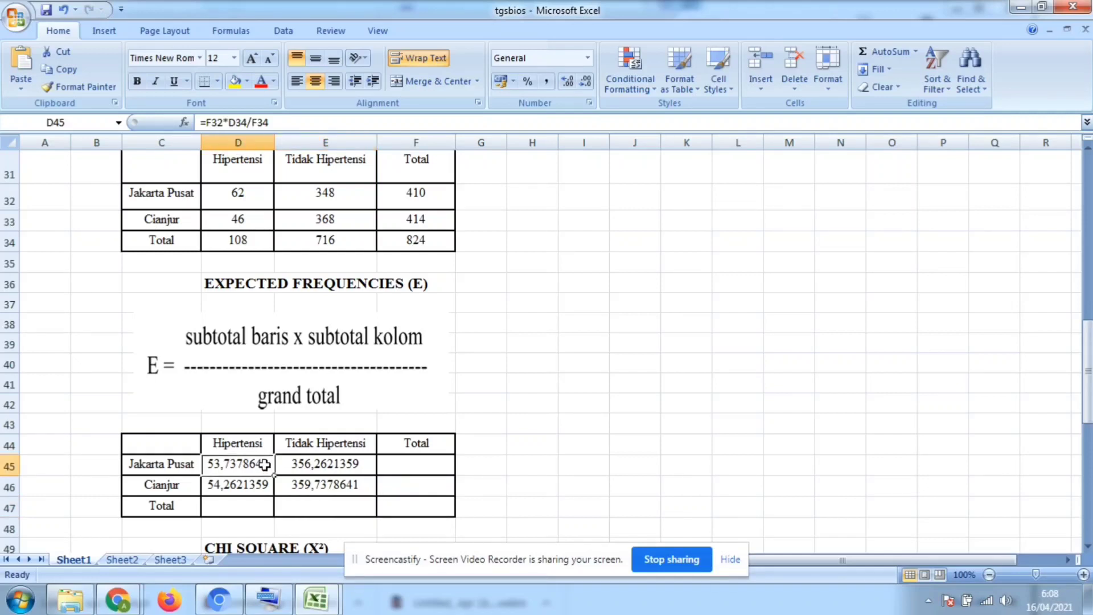
drag(265, 465, 419, 459)
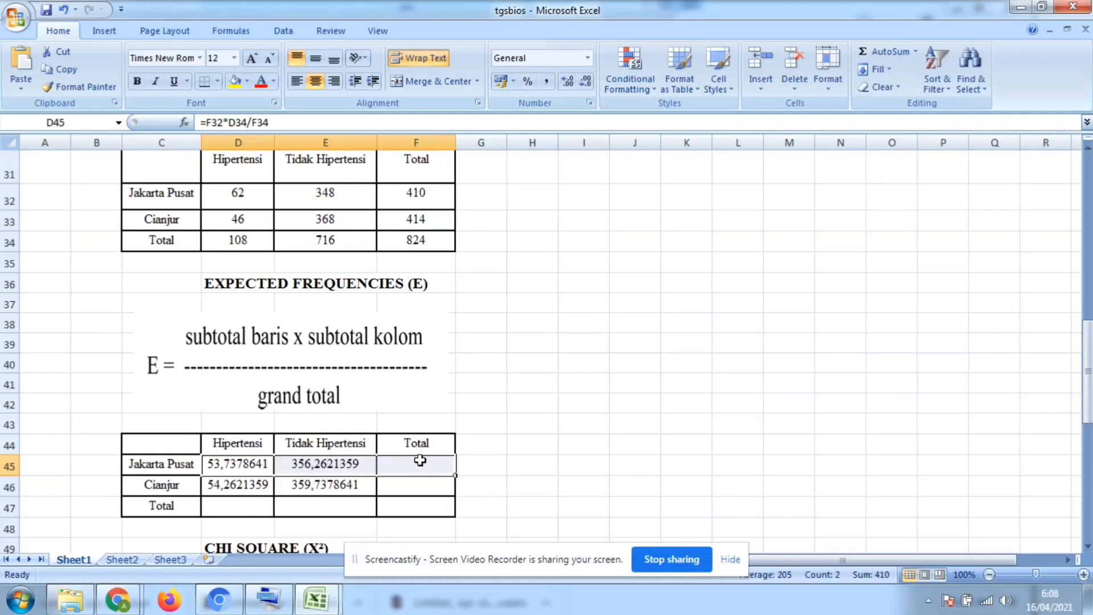
click(897, 54)
drag(223, 484, 415, 483)
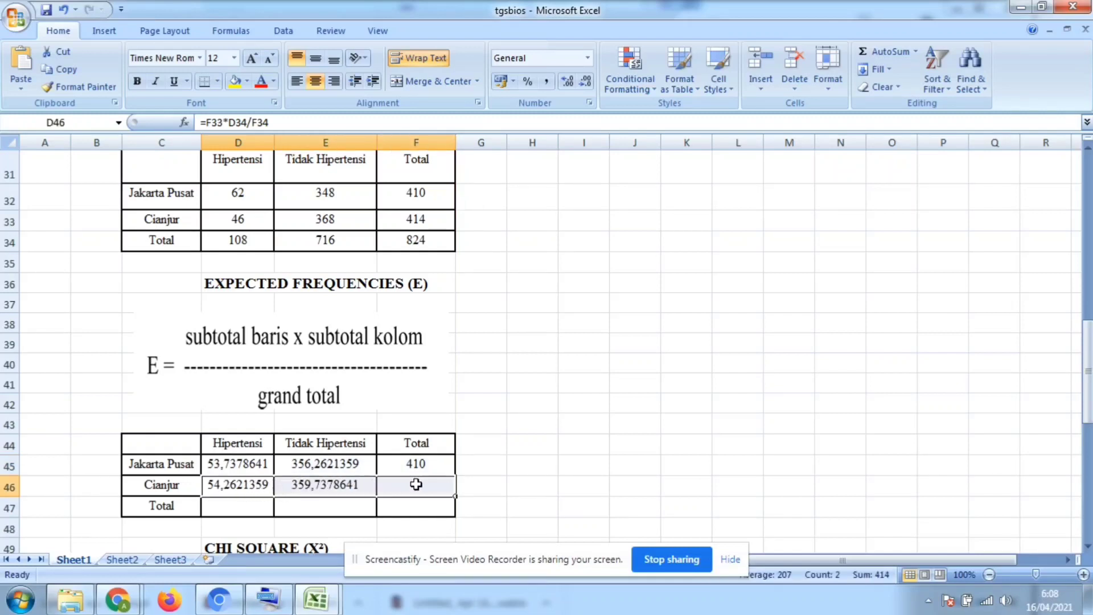
click(892, 52)
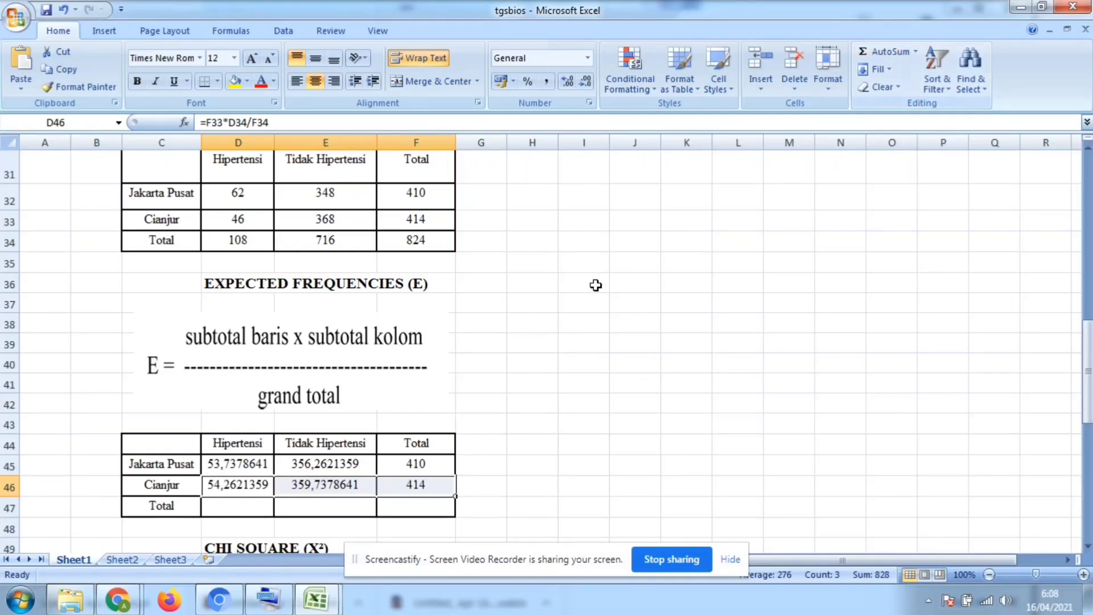
Step: AutoSum the Hipertensi, Tidak Hipertensi and Total columns of the expected frequencies table into row 47
click(248, 460)
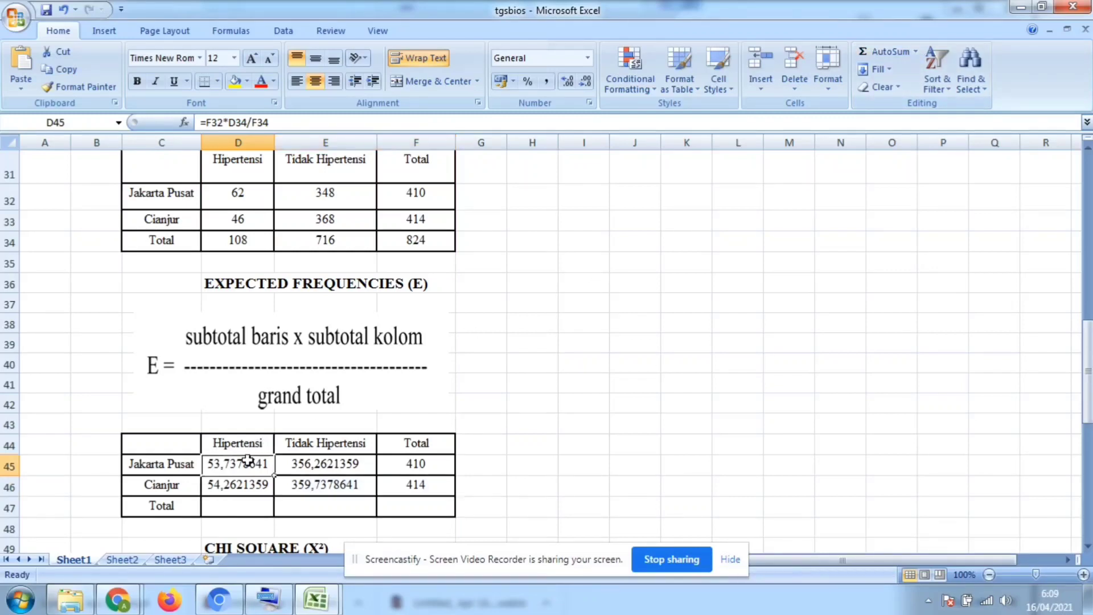
drag(249, 460, 248, 498)
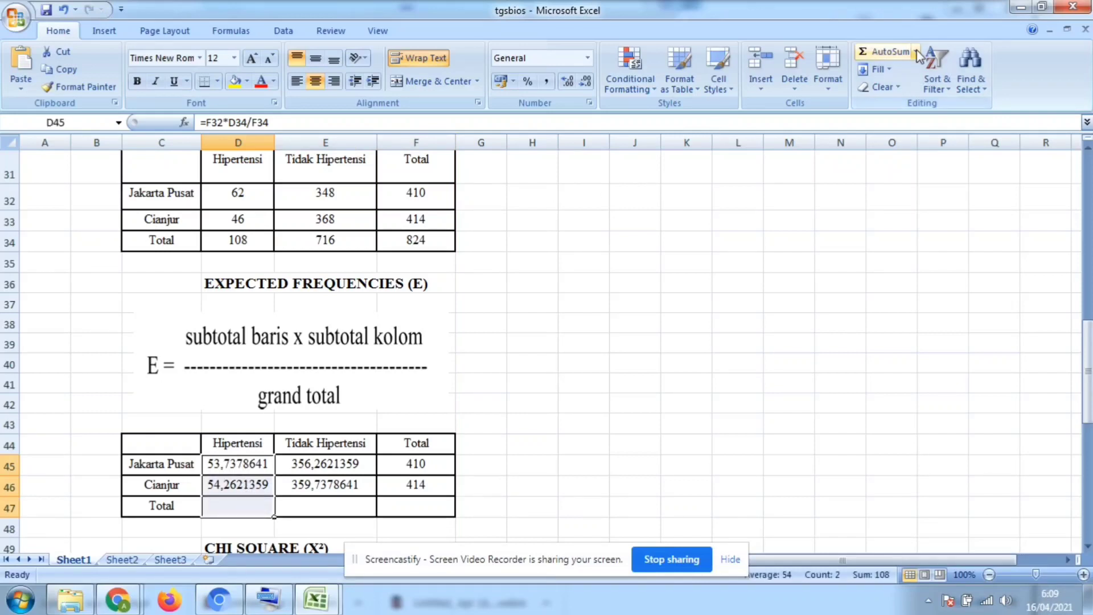
click(897, 56)
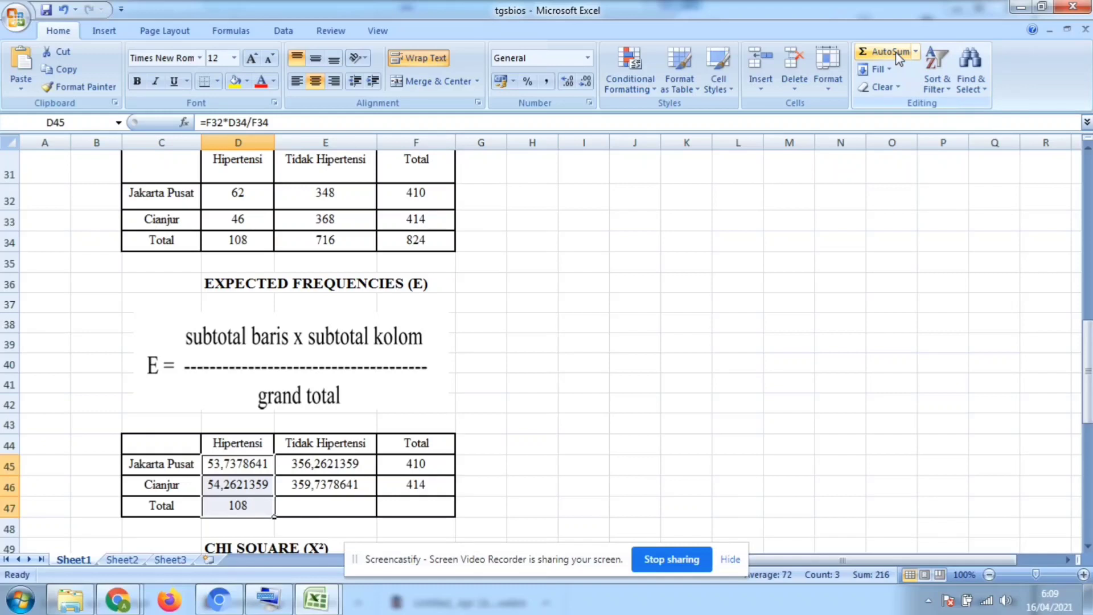
click(340, 466)
drag(340, 466, 342, 500)
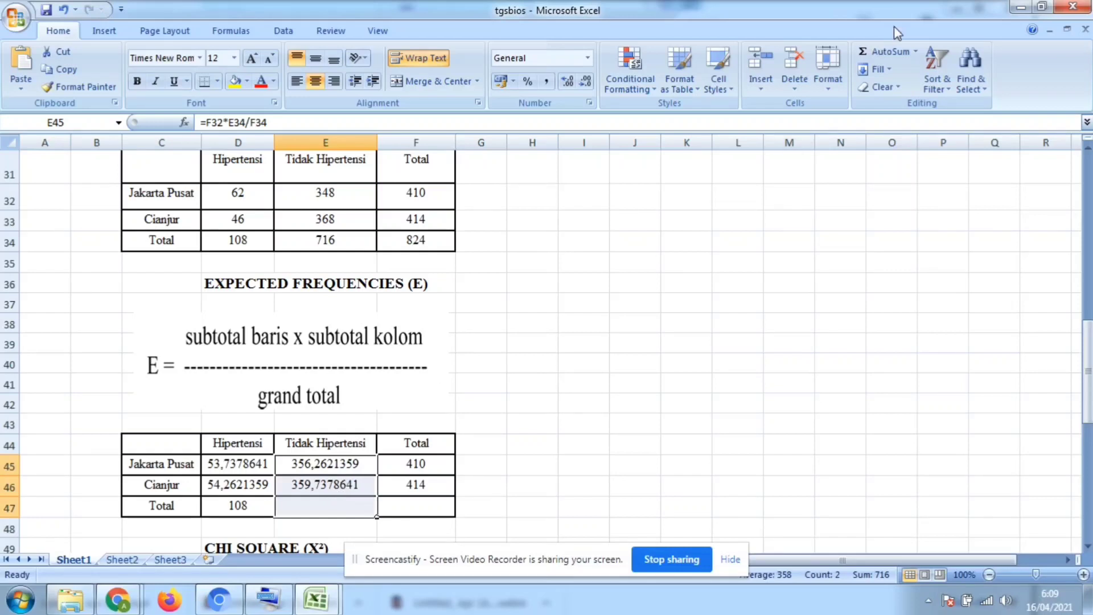
click(888, 53)
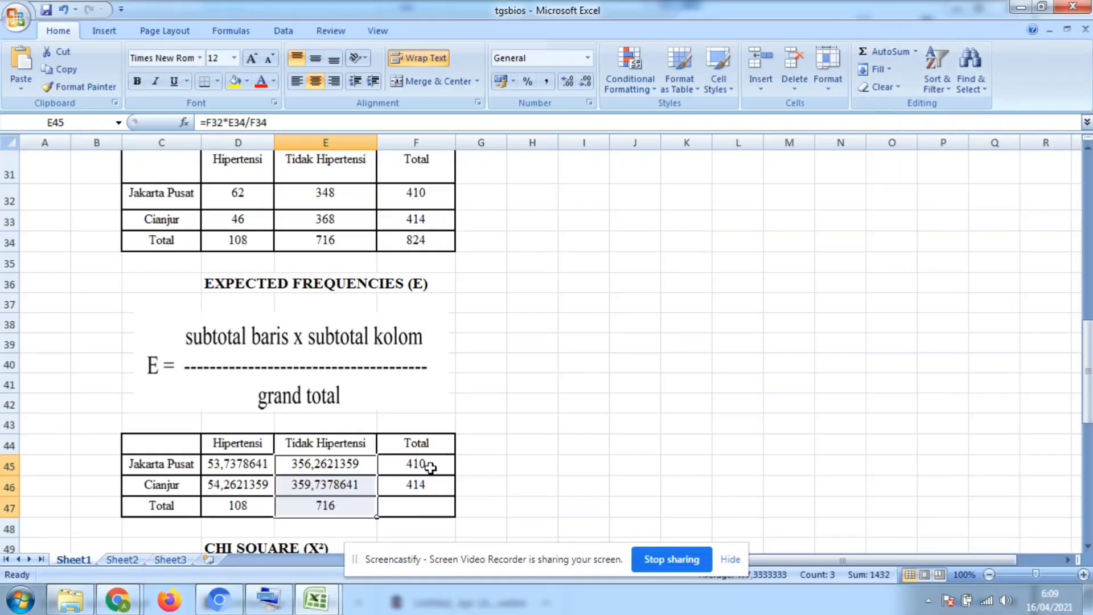
drag(430, 467, 429, 507)
click(875, 56)
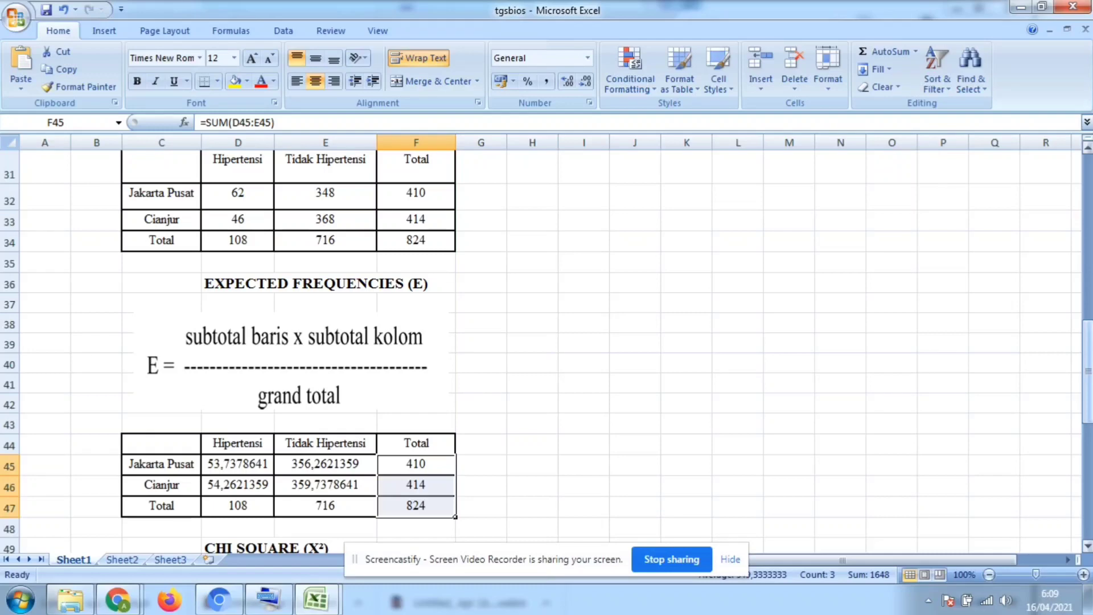
Step: Build the Jakarta Pusat chi-square formula for Hipertensi in cell D58 as =POWER((D32-D45),2)/D45
drag(1088, 347, 1088, 395)
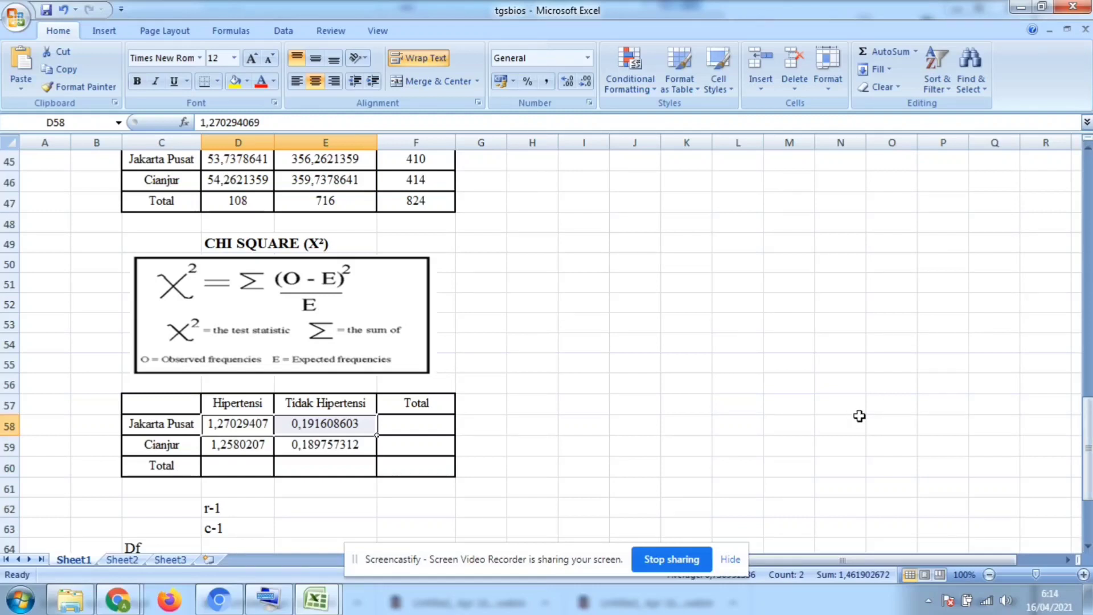
click(376, 385)
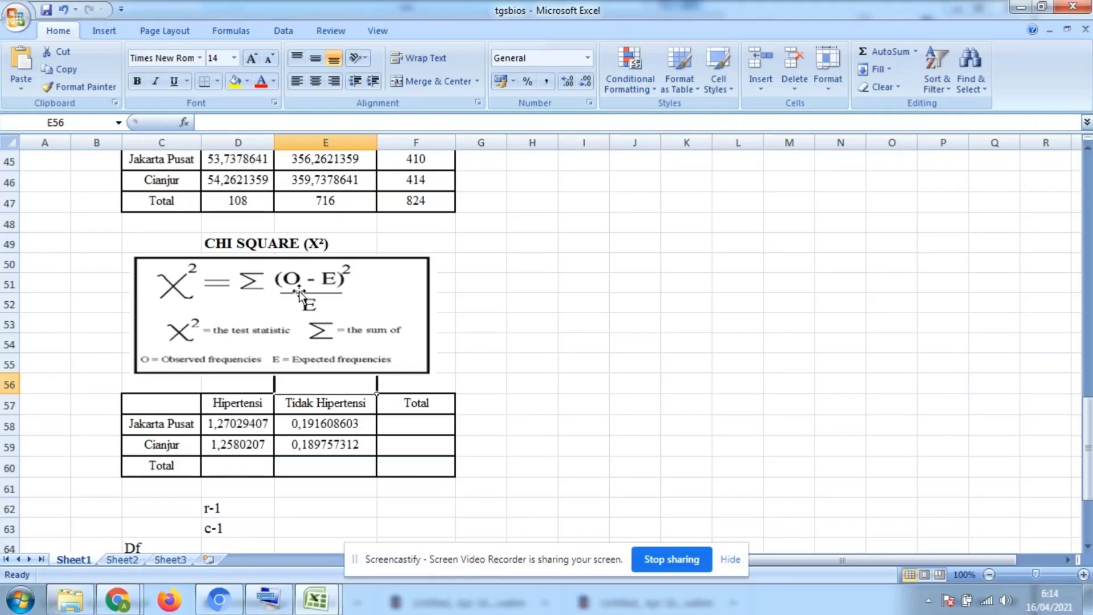
click(237, 424)
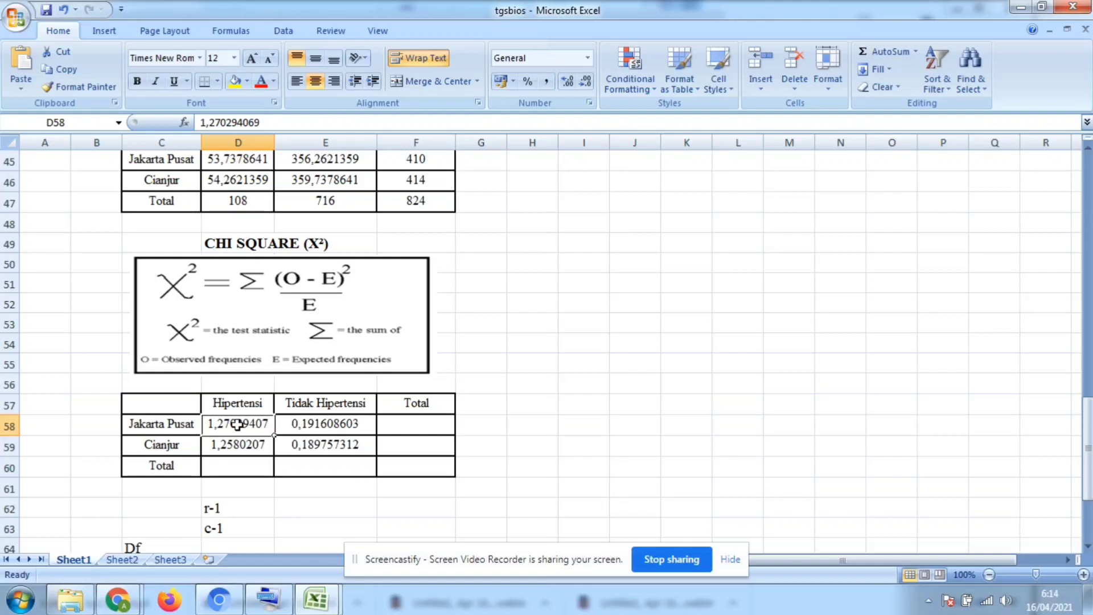
text(=PO)
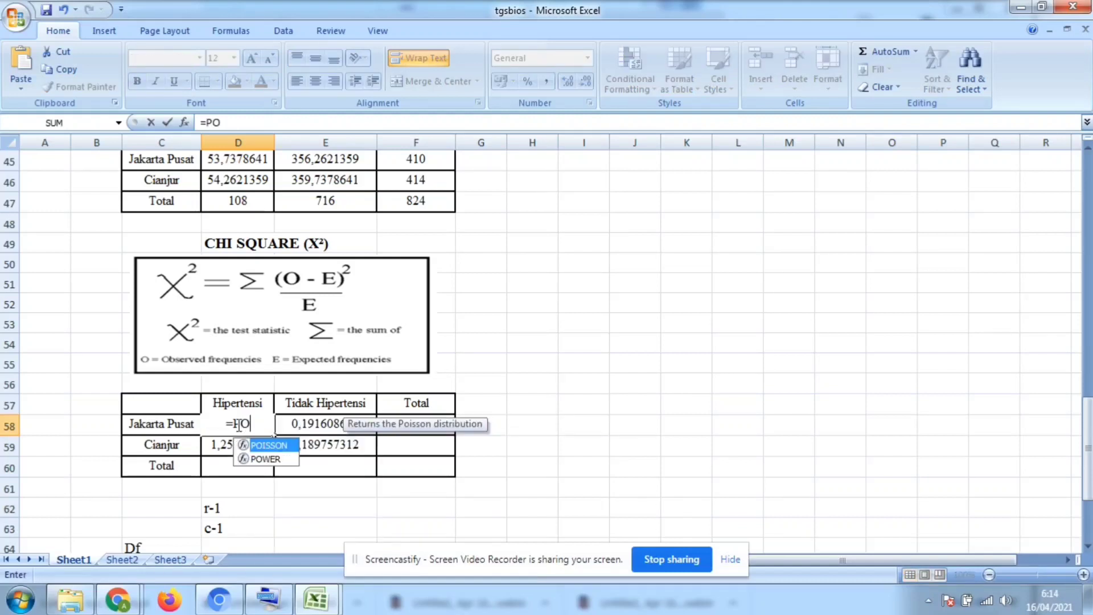
text(WER)
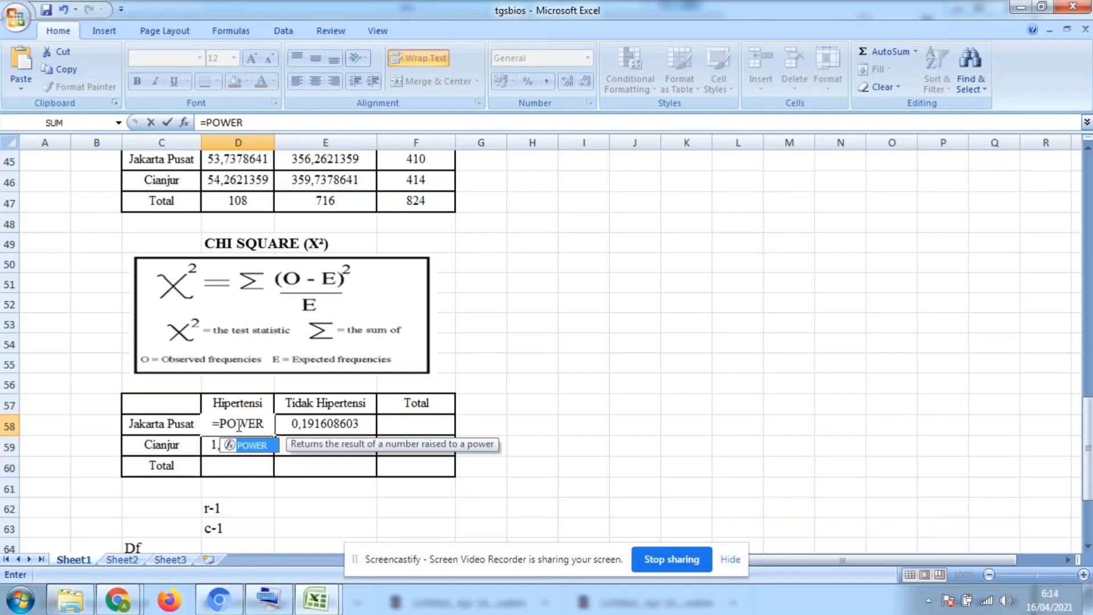
text((()
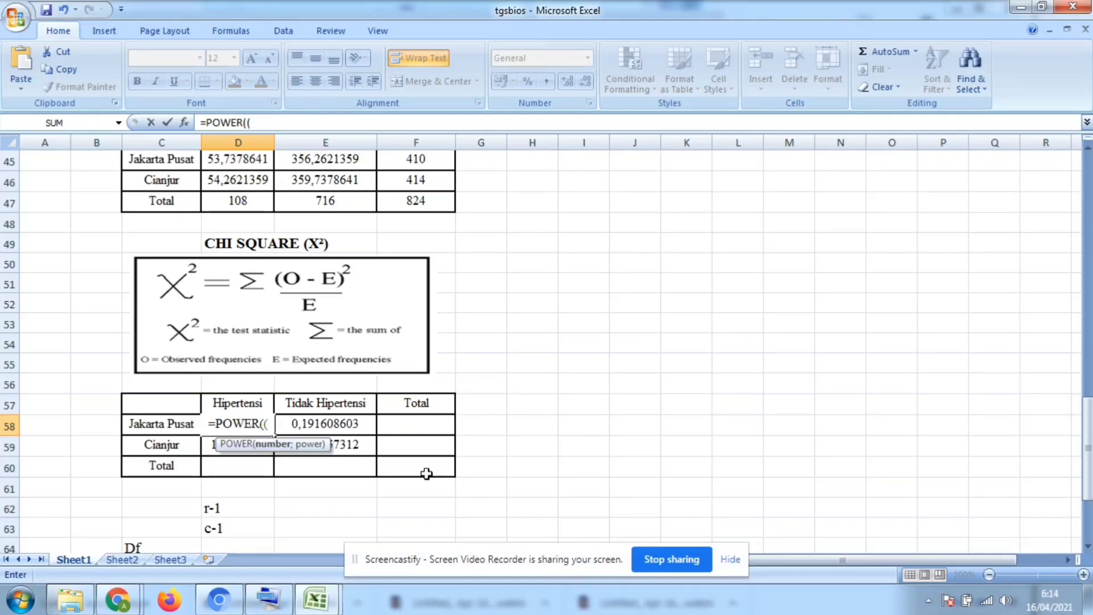
drag(1089, 439, 1089, 357)
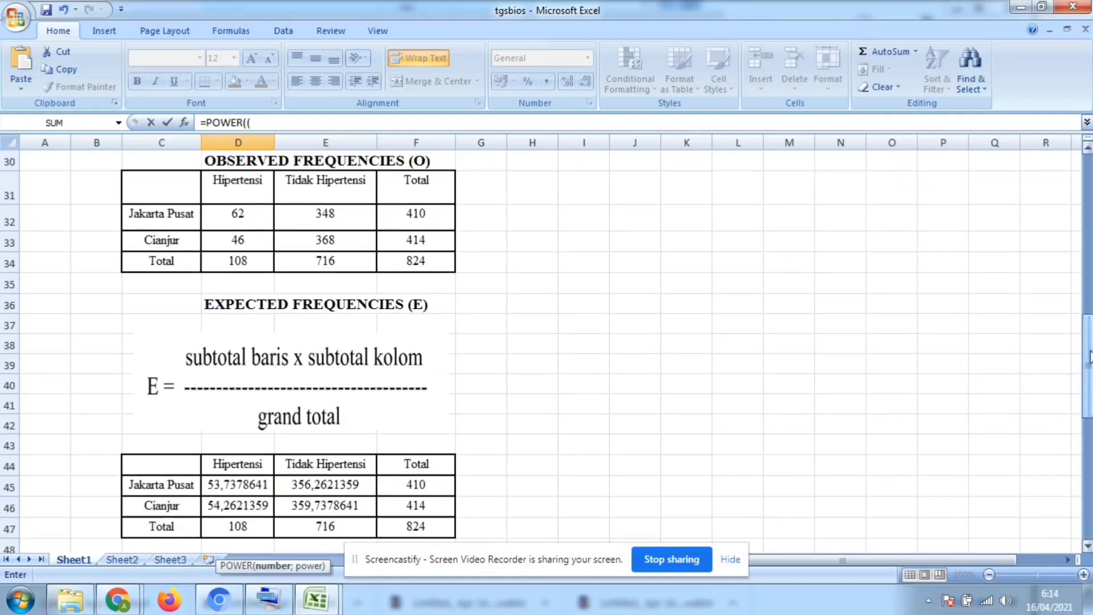
click(226, 215)
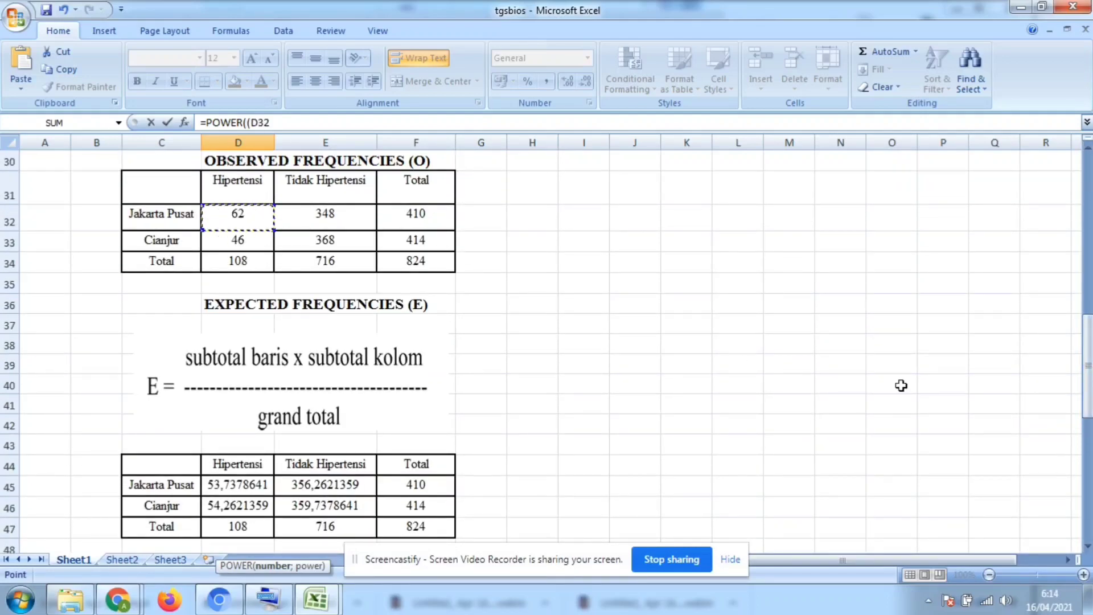
drag(1089, 365, 1089, 431)
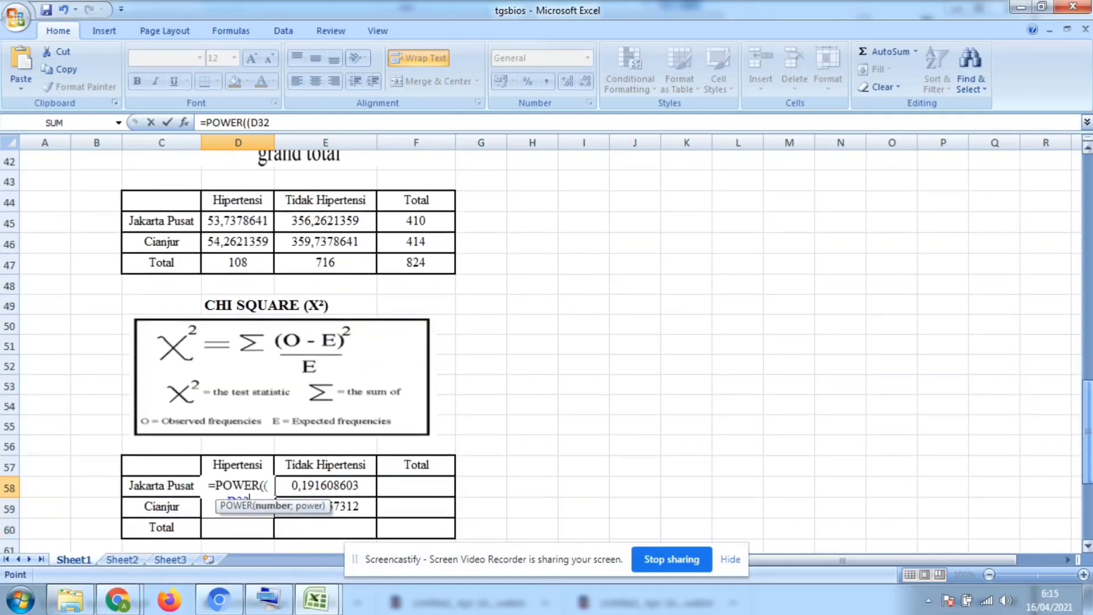
text(-)
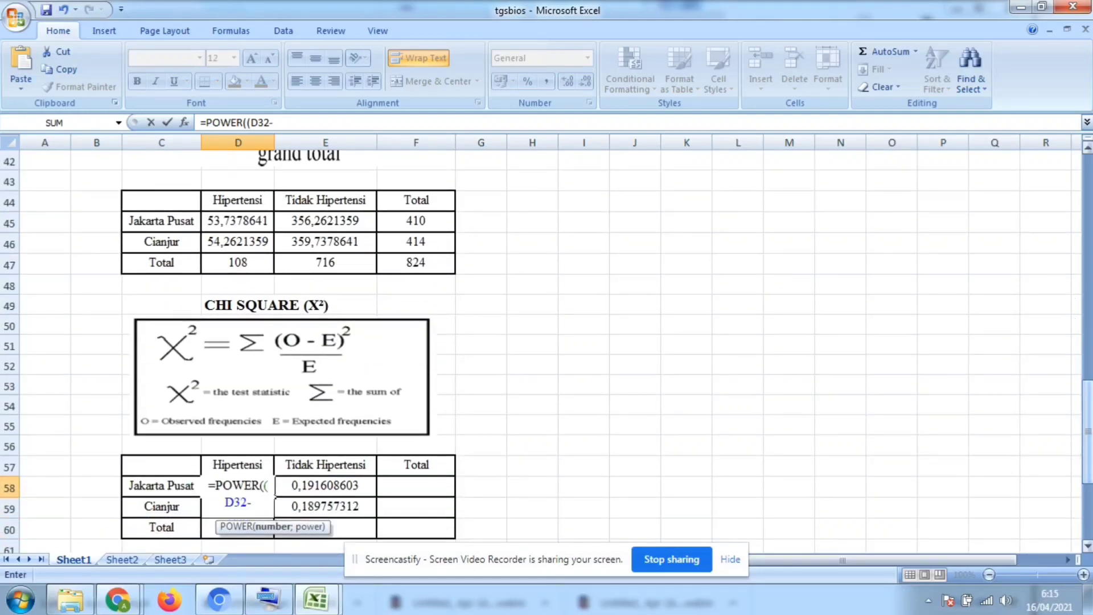
click(239, 225)
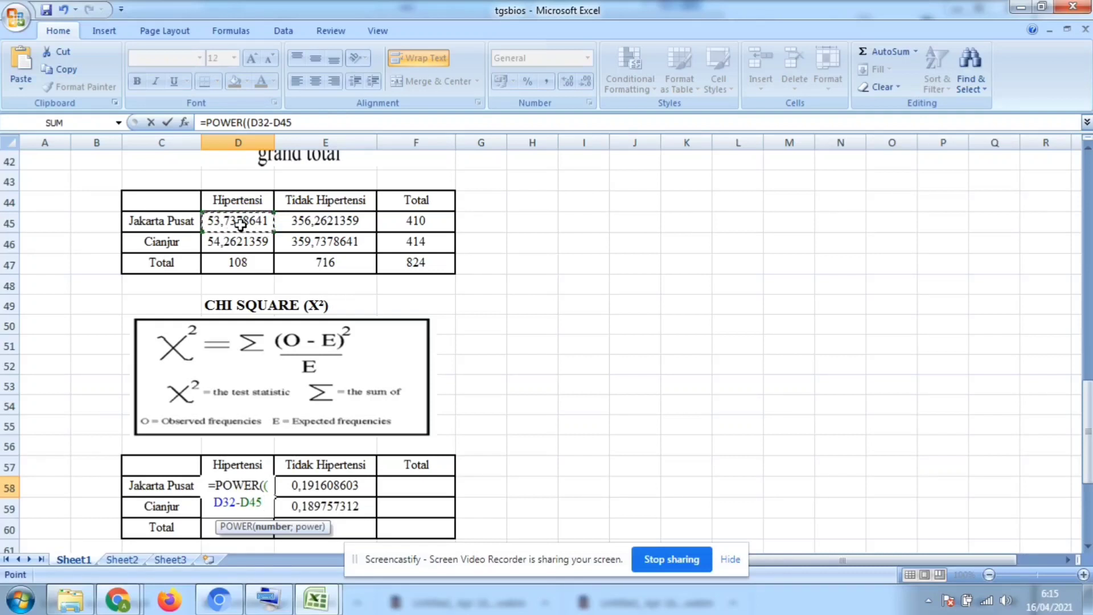
text())
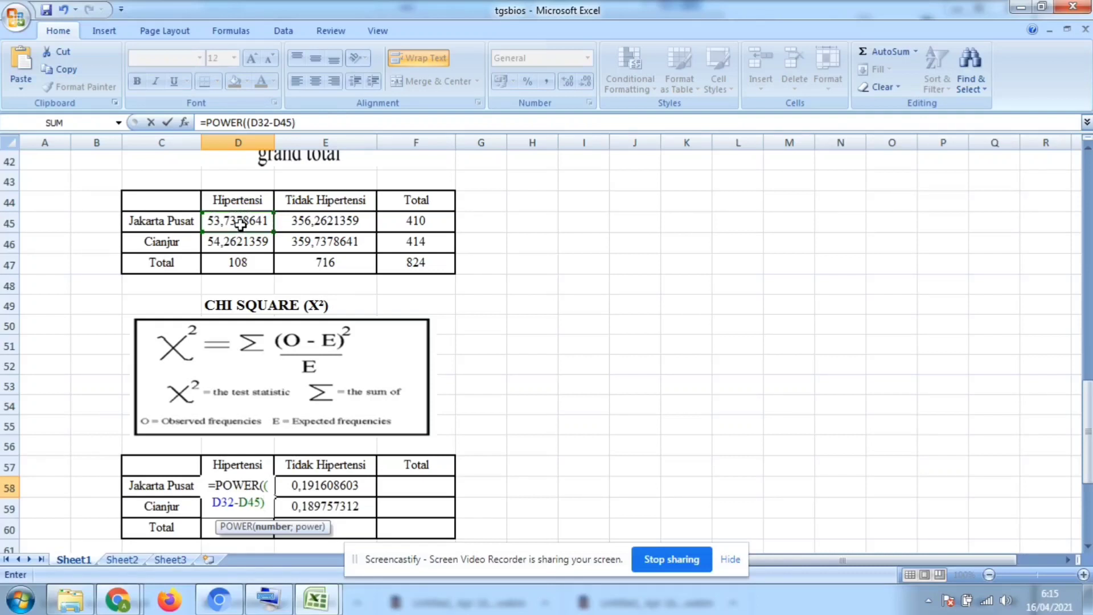
text(,2)
text())
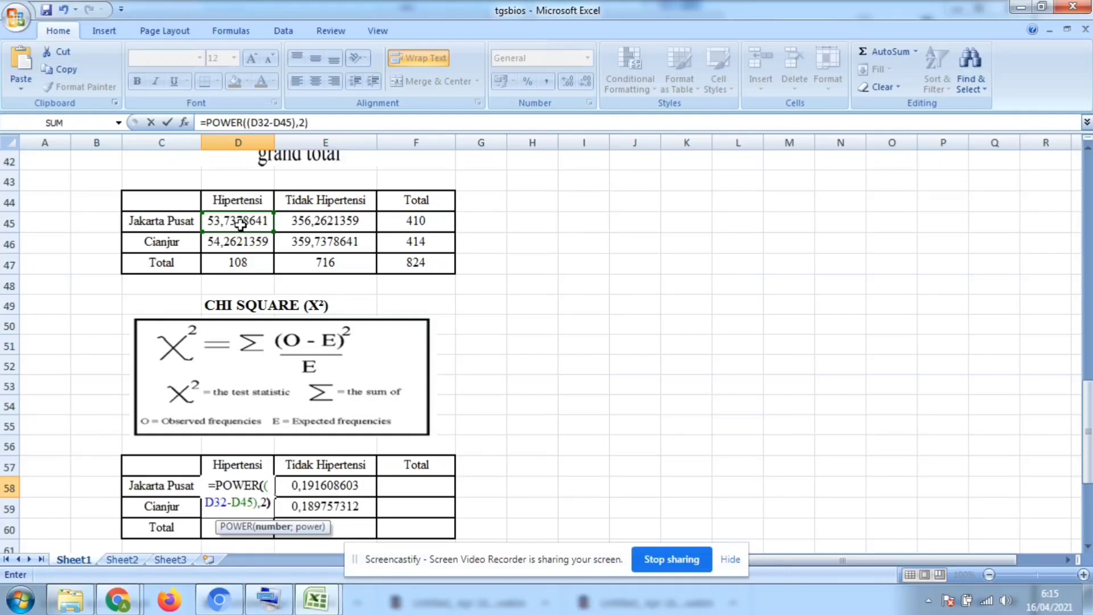
text(/)
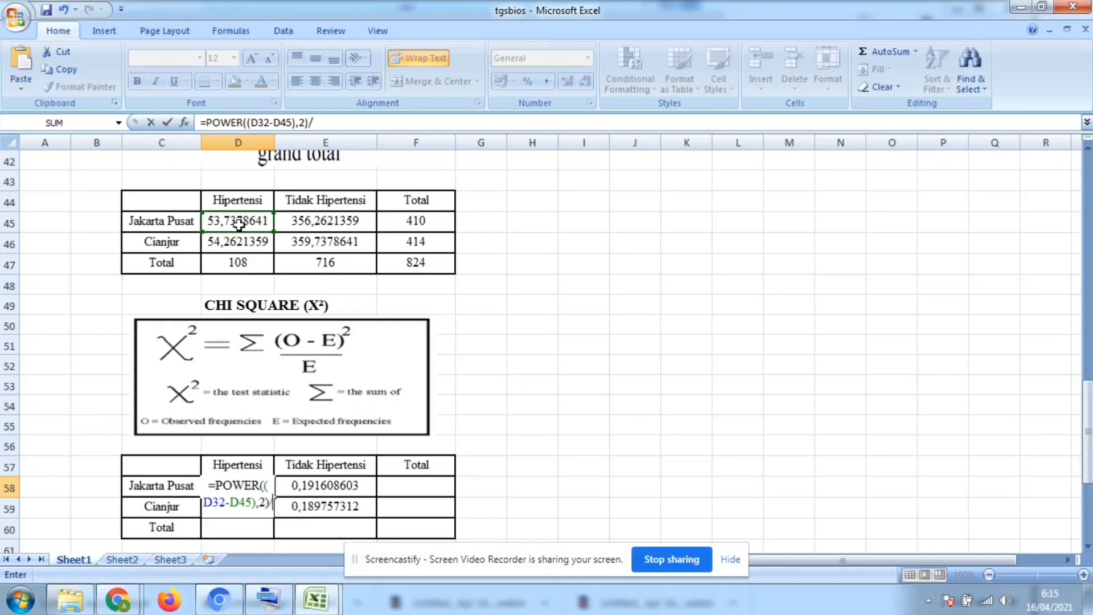
click(239, 224)
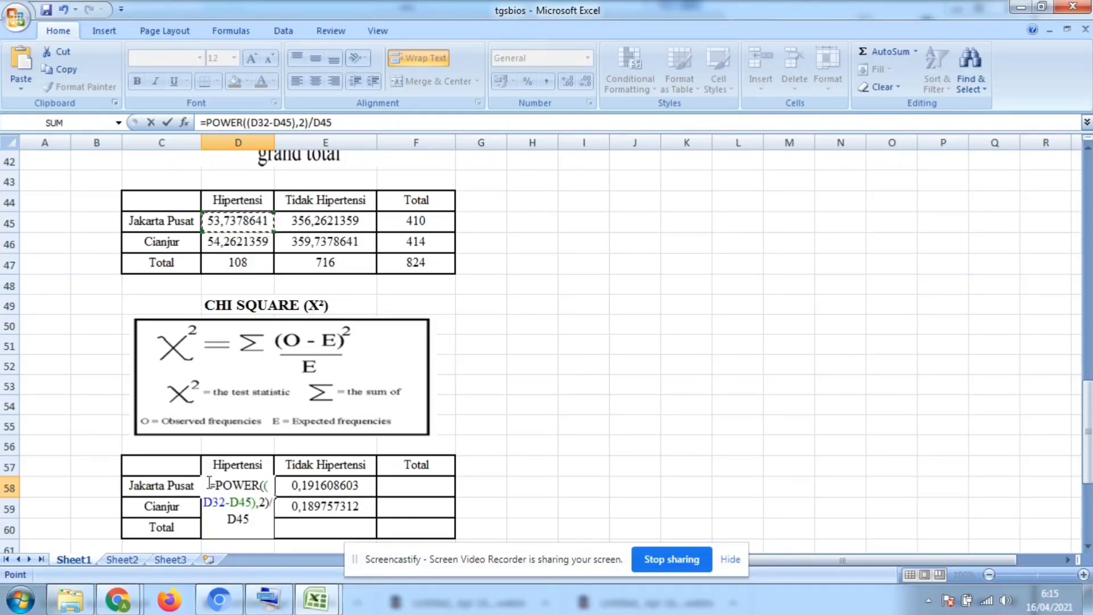
Step: Replace the formula in cell D58 with the value 1,270294069
drag(210, 483, 261, 521)
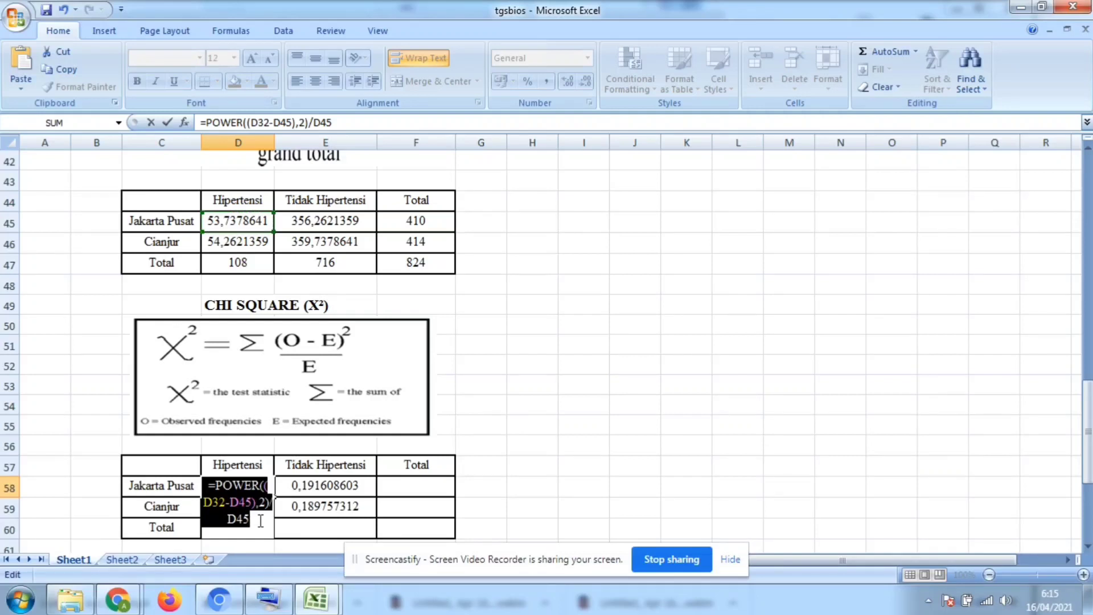
key(BackSpace)
key(ctrl+v)
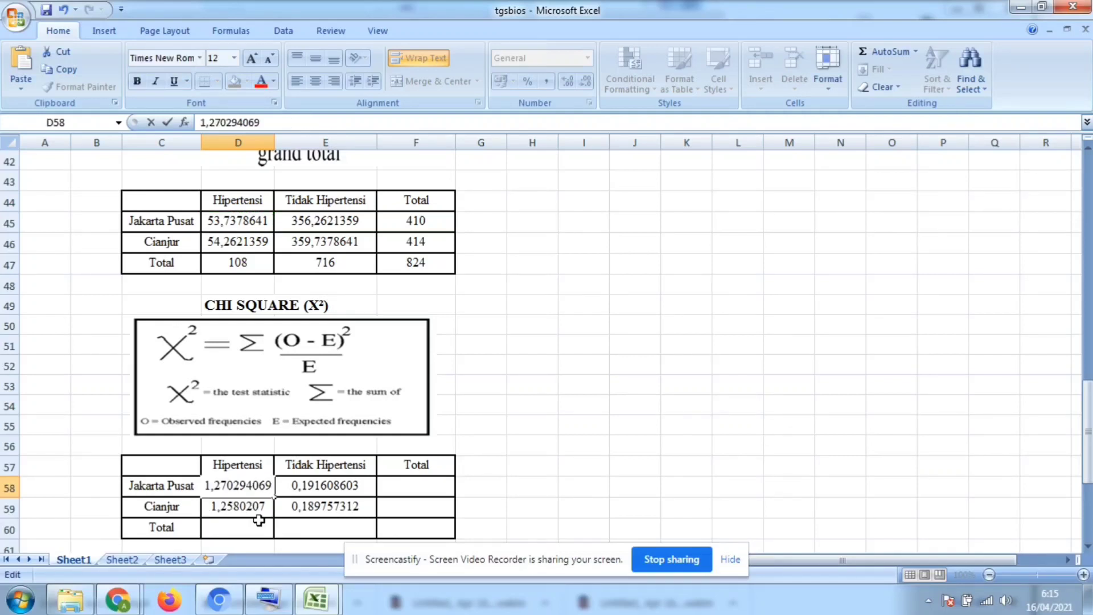
click(323, 488)
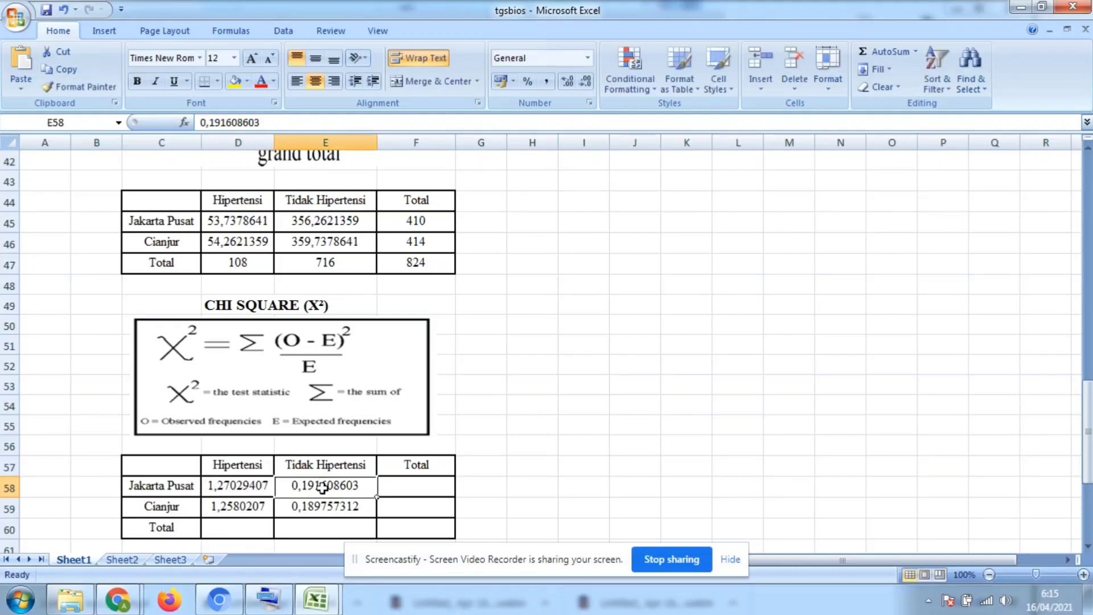
click(257, 485)
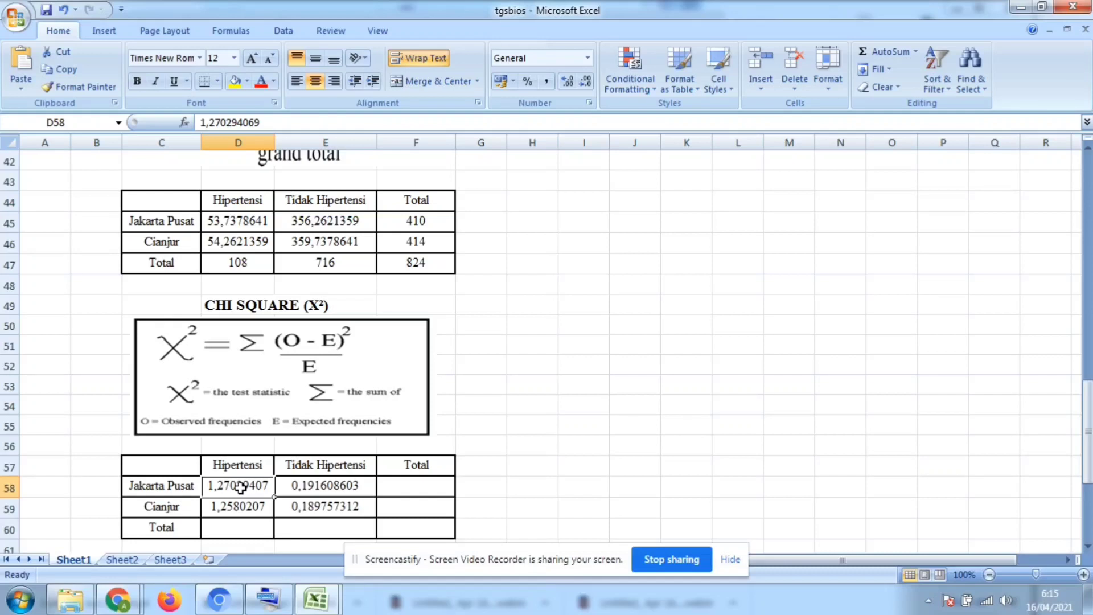
Step: AutoSum the Jakarta Pusat and Cianjur rows of the chi-square table into the Total cells F58 and F59
drag(240, 487, 445, 488)
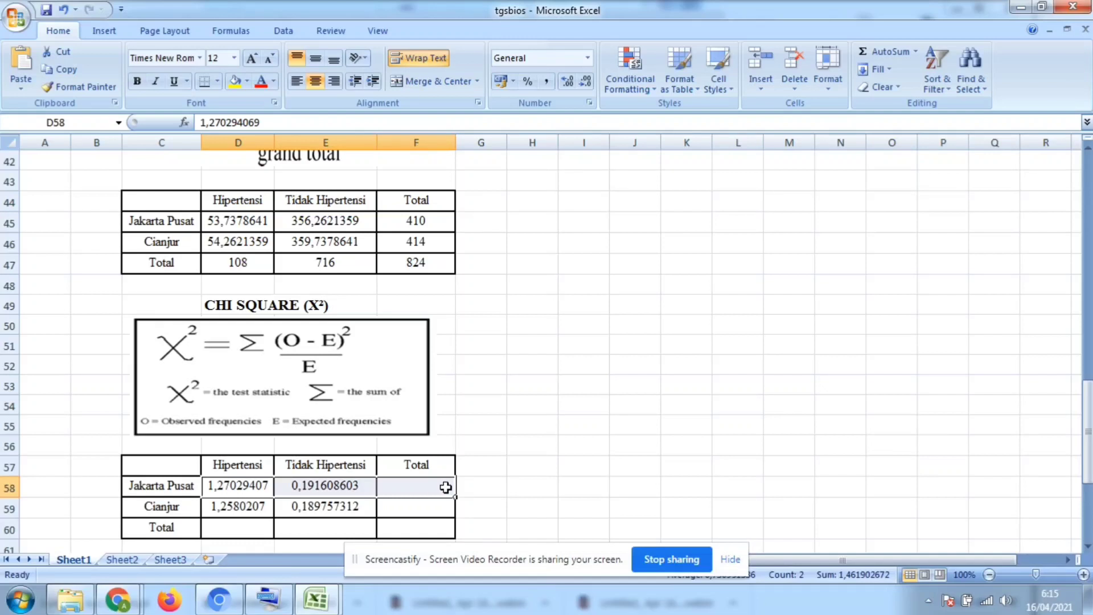
click(901, 57)
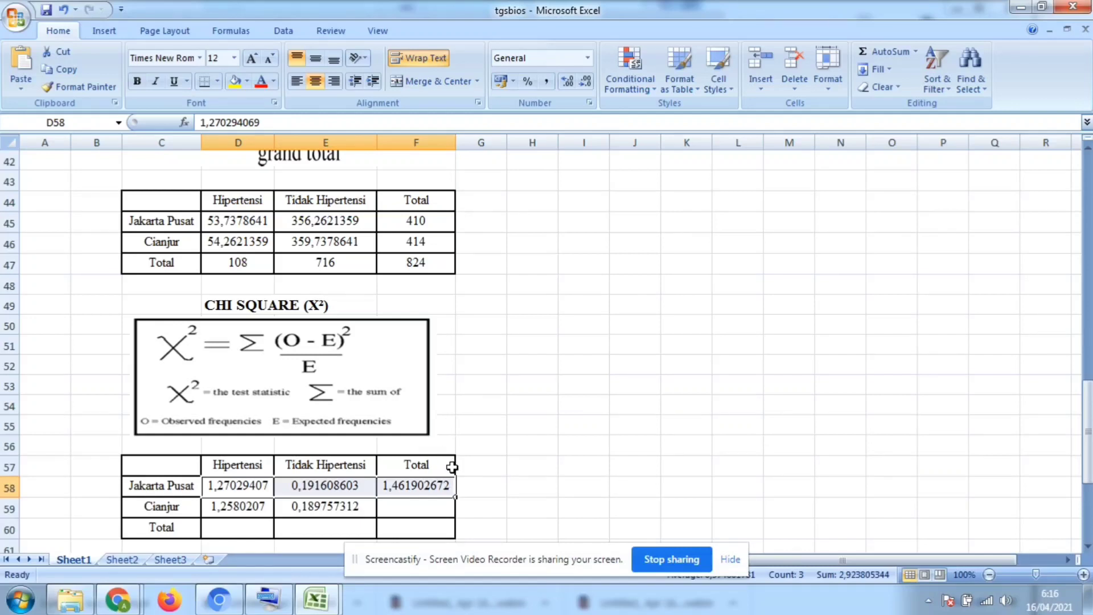
click(252, 506)
drag(252, 506, 418, 505)
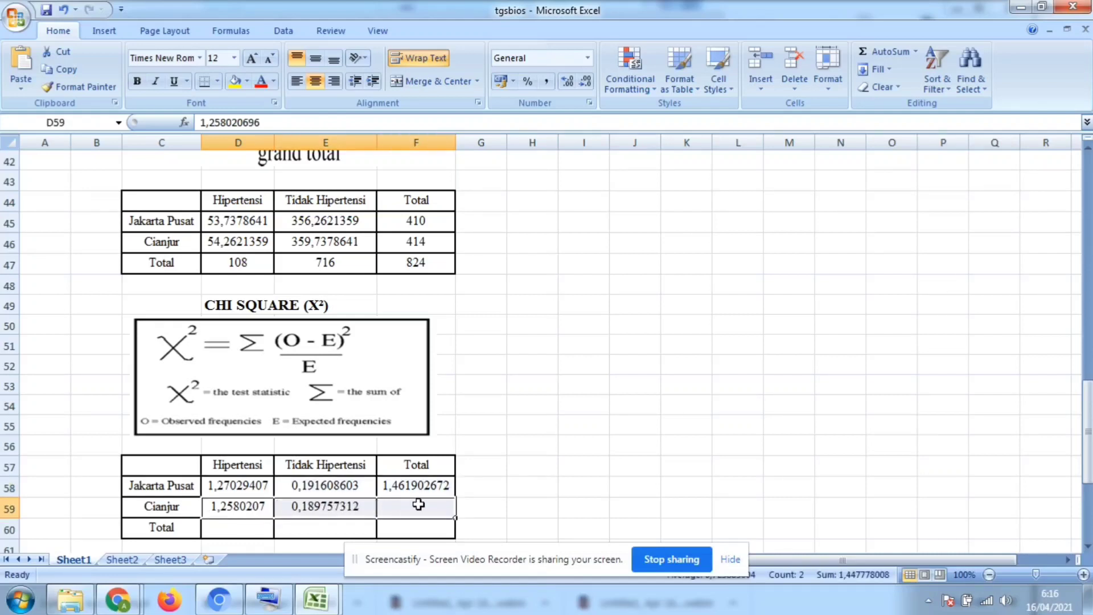
click(892, 53)
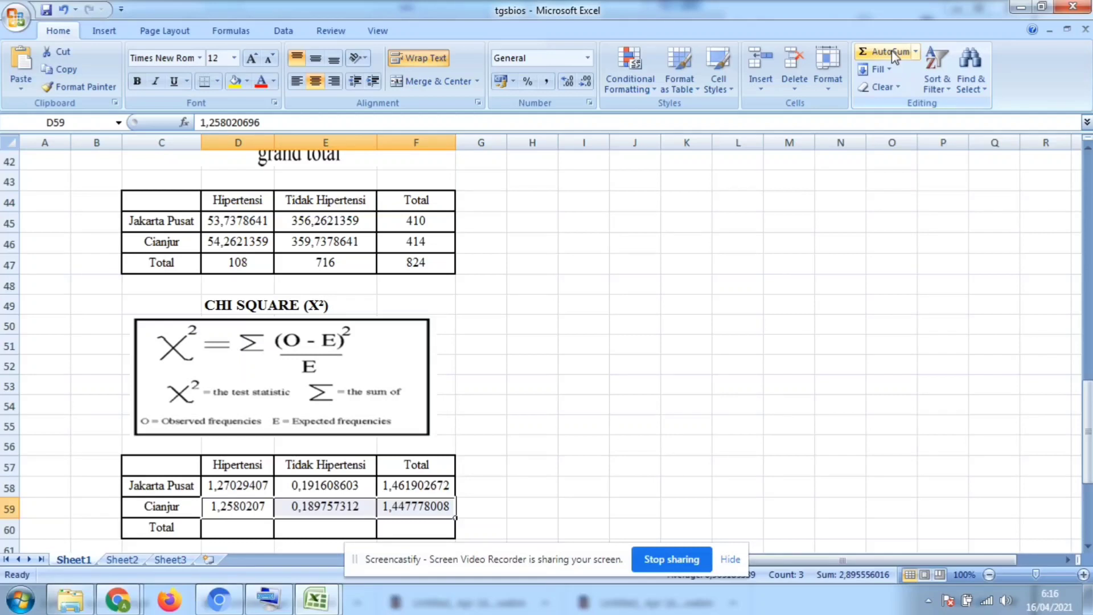
click(240, 492)
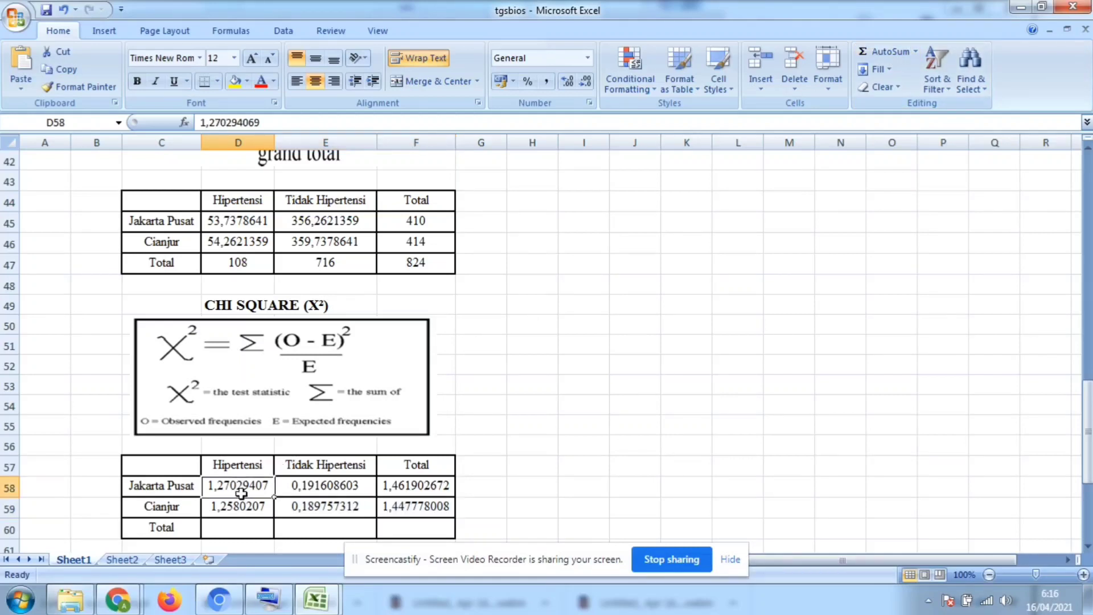
drag(241, 492, 240, 527)
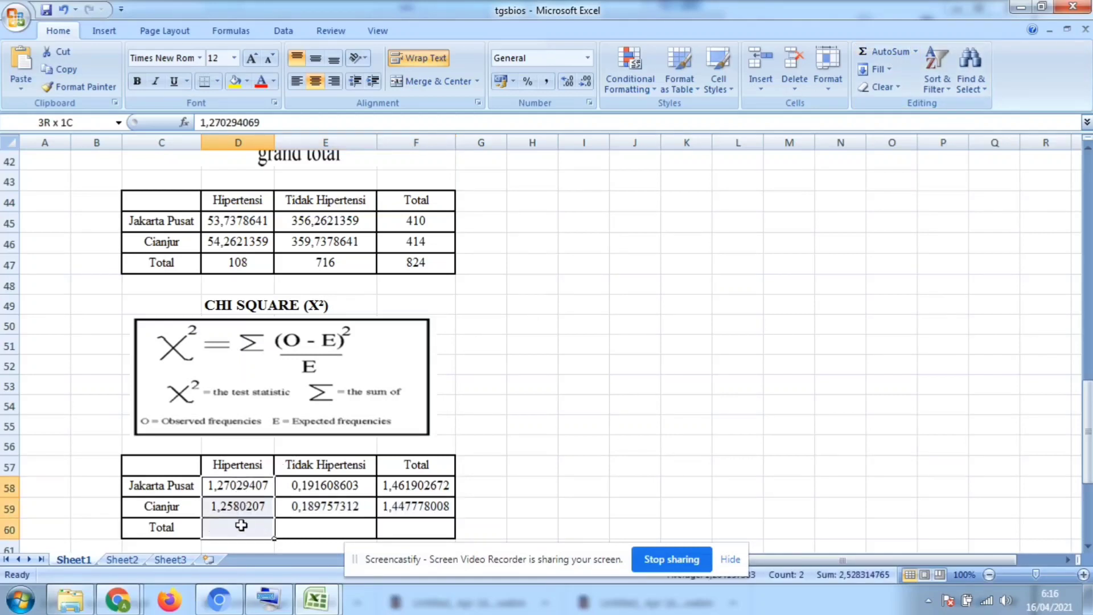
click(866, 53)
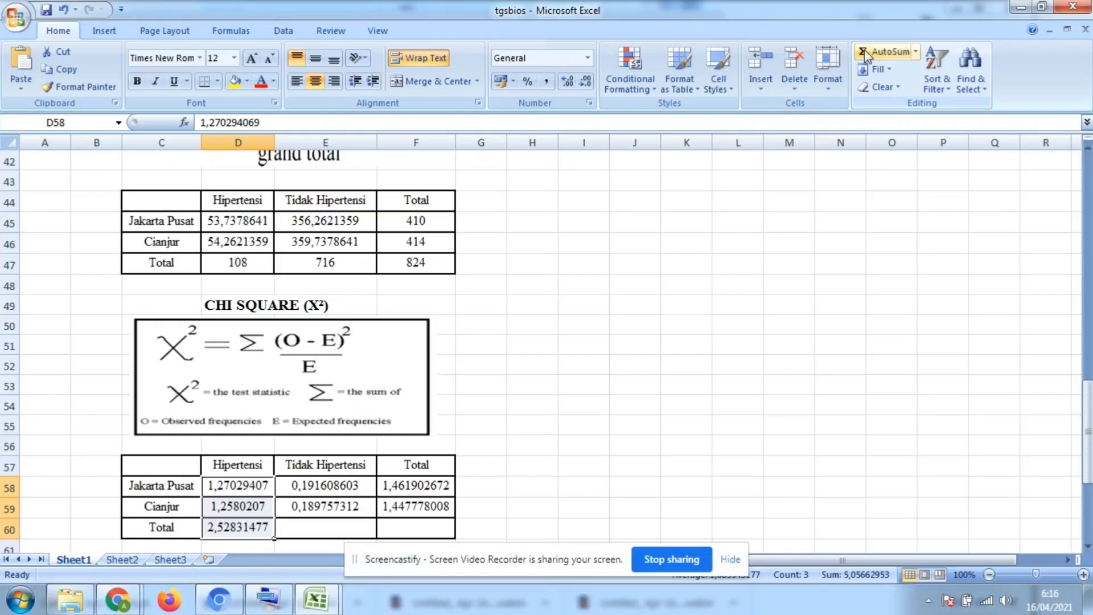
click(234, 528)
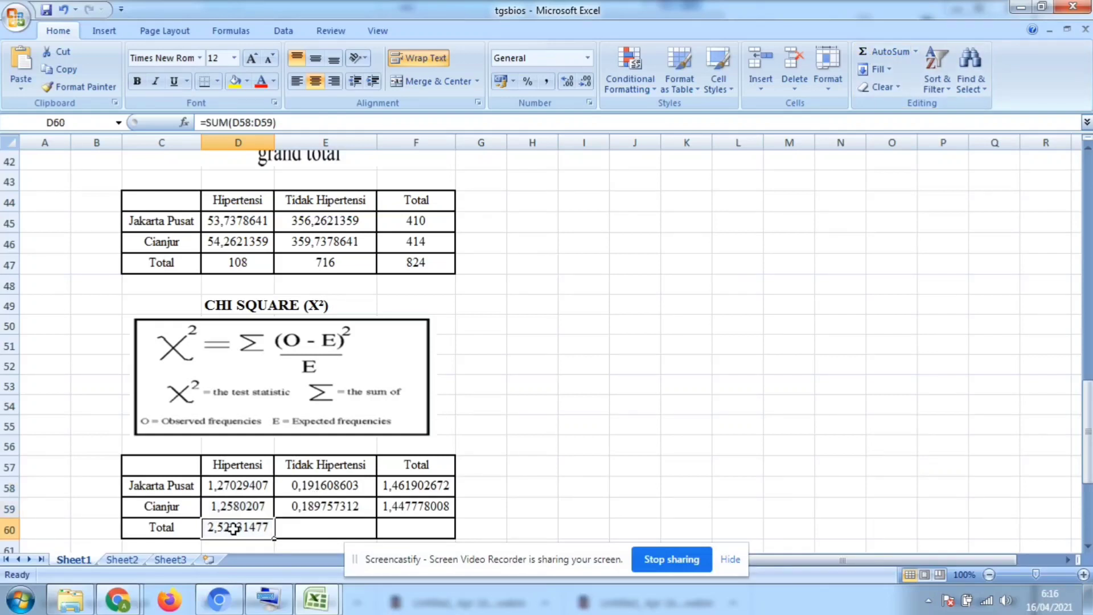
key(BackSpace)
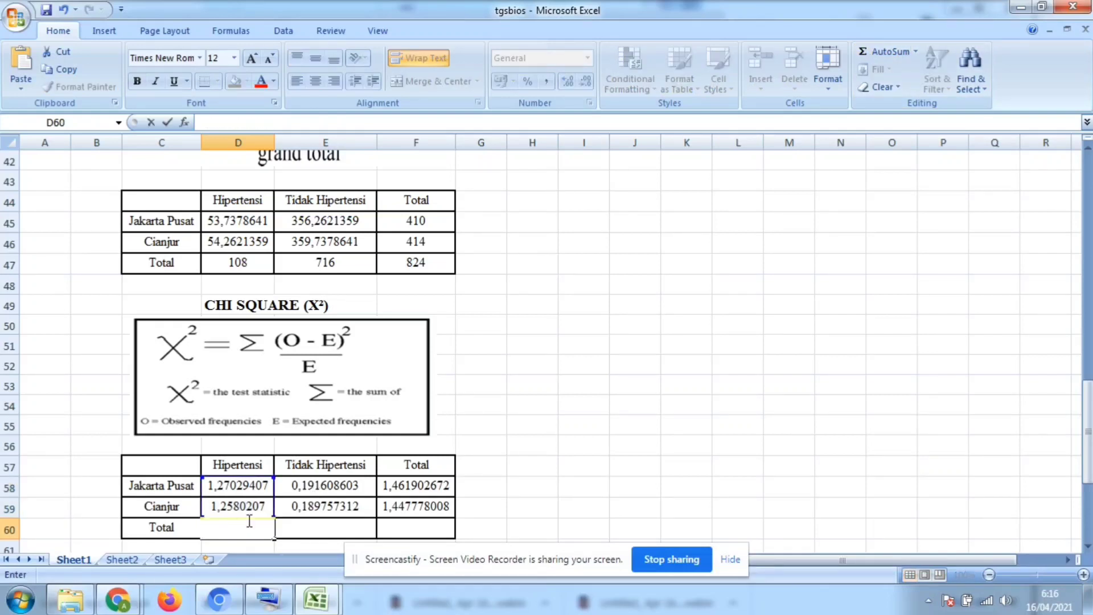
Step: AutoSum the Total column of the chi-square table into cell F60
drag(420, 483, 422, 522)
click(881, 53)
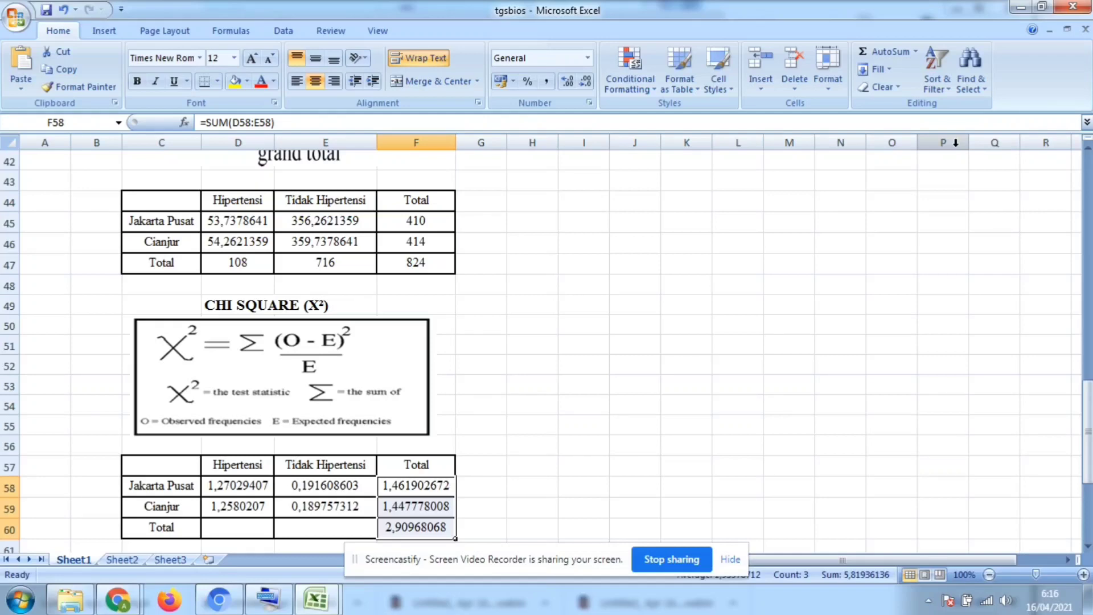
Step: Look up the critical value for df 1 at 0,05 on the Chi-2 sheet of the statistical tables workbook, and return to the tgsbios workbook
drag(1089, 432, 1090, 447)
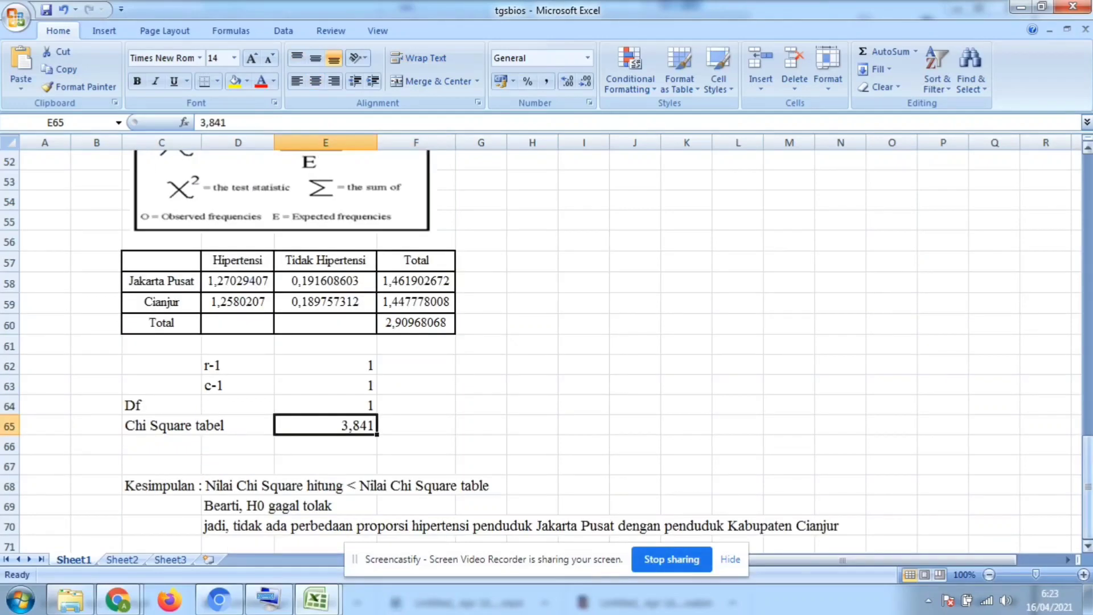
drag(1089, 452, 1090, 435)
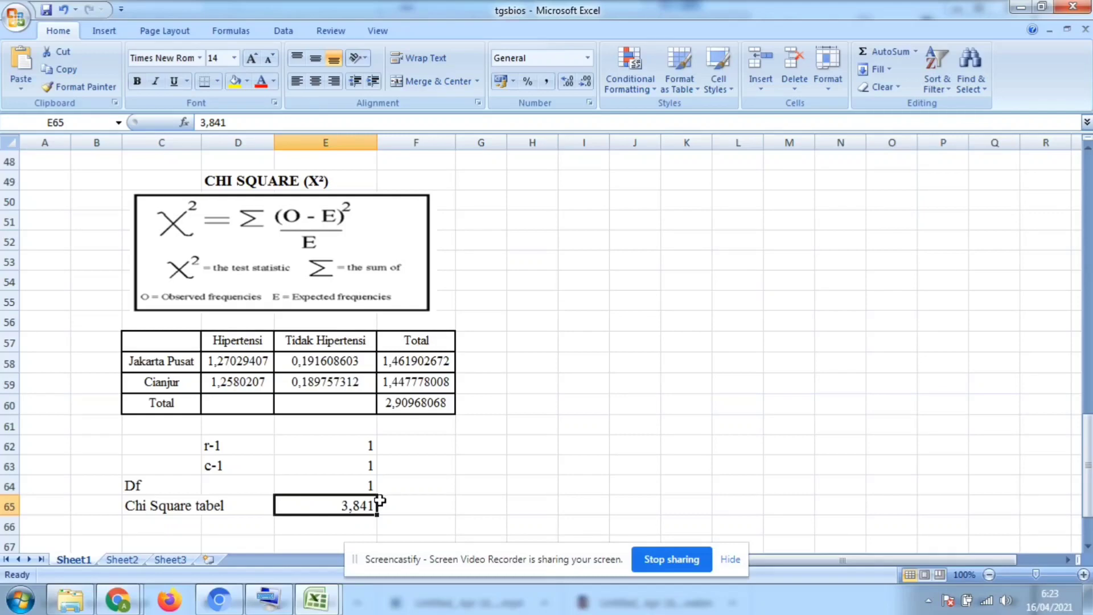
mouse_move(318, 599)
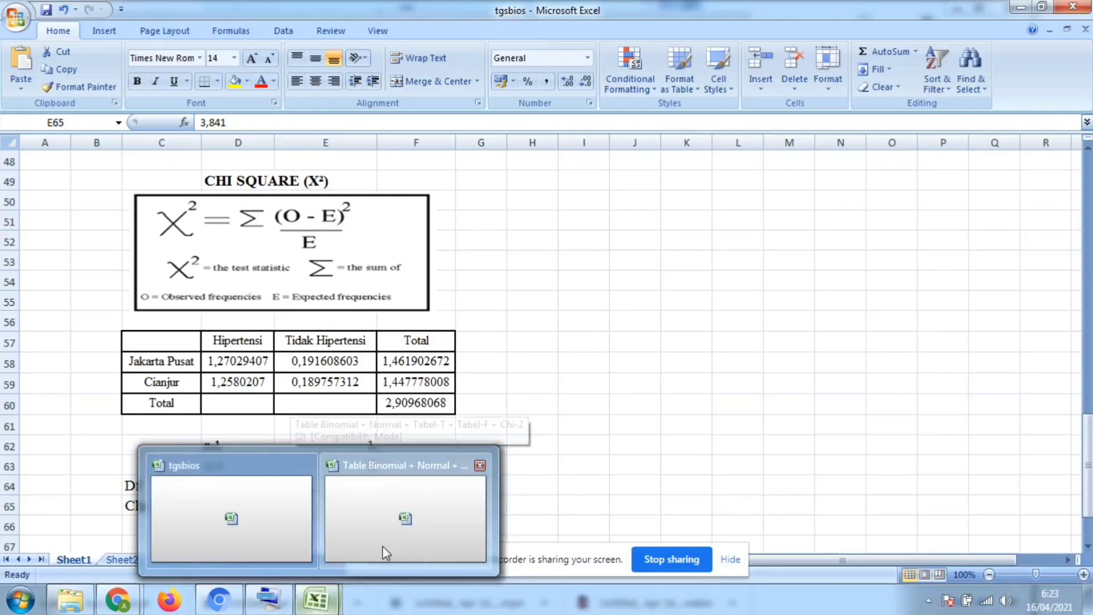
click(383, 545)
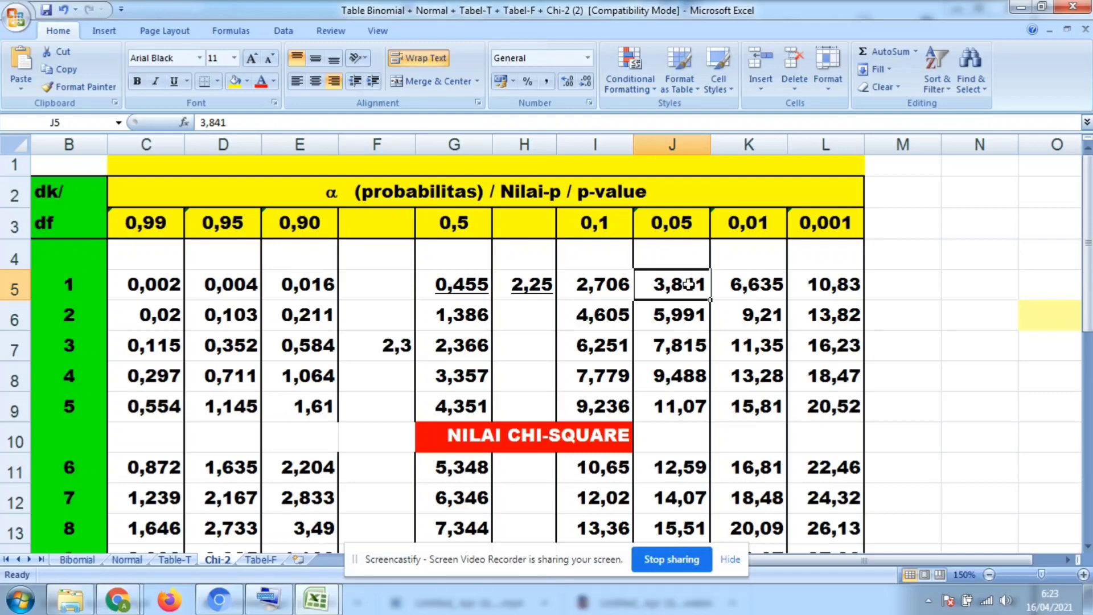
click(70, 285)
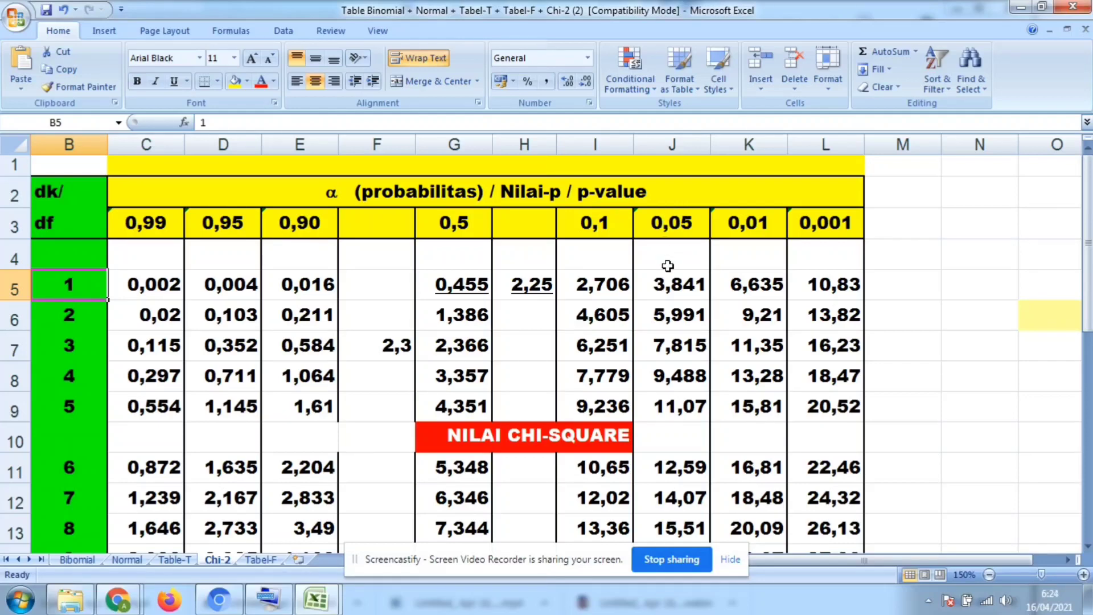
click(672, 289)
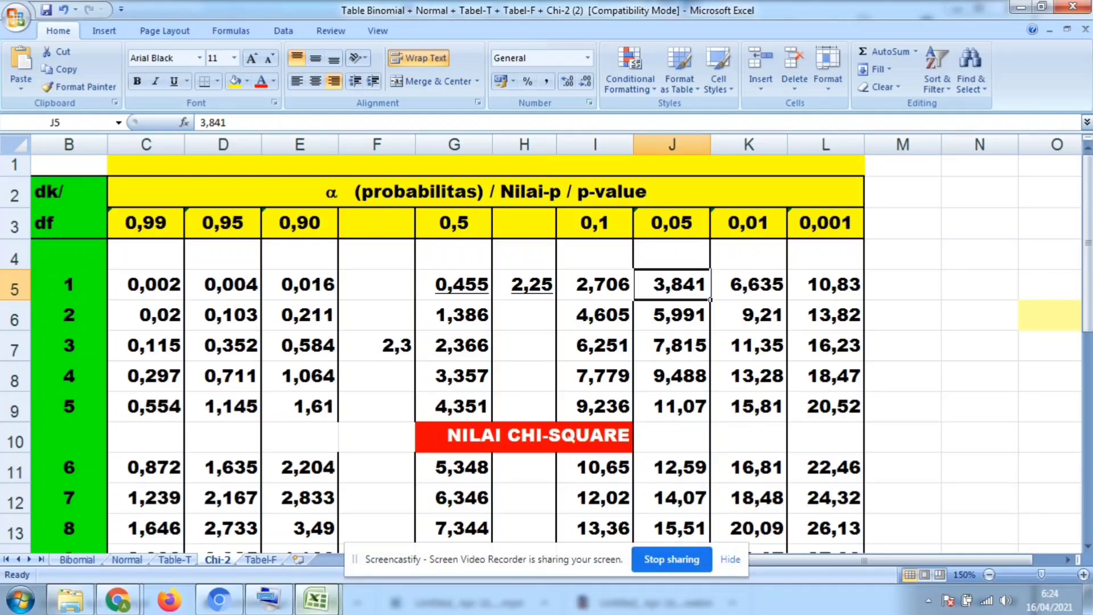
mouse_move(316, 597)
click(269, 548)
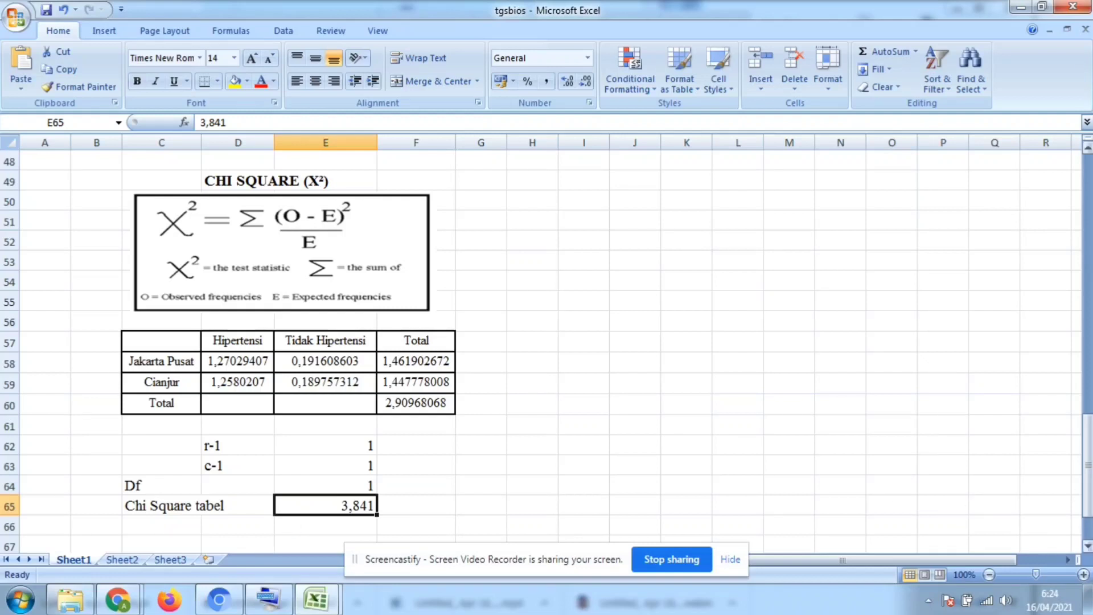
drag(1088, 464, 1088, 484)
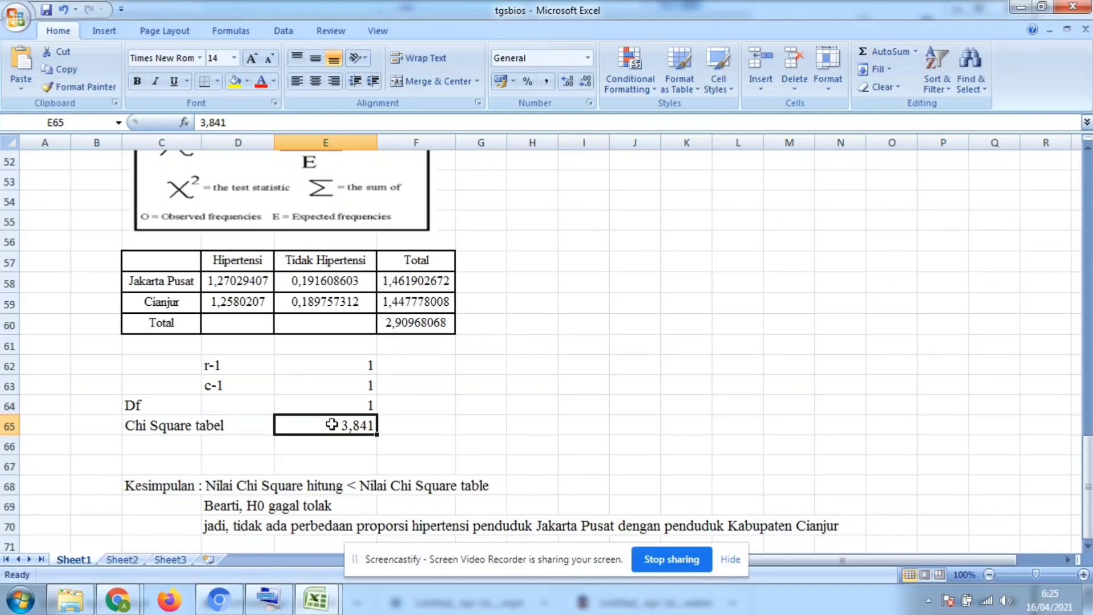
click(672, 559)
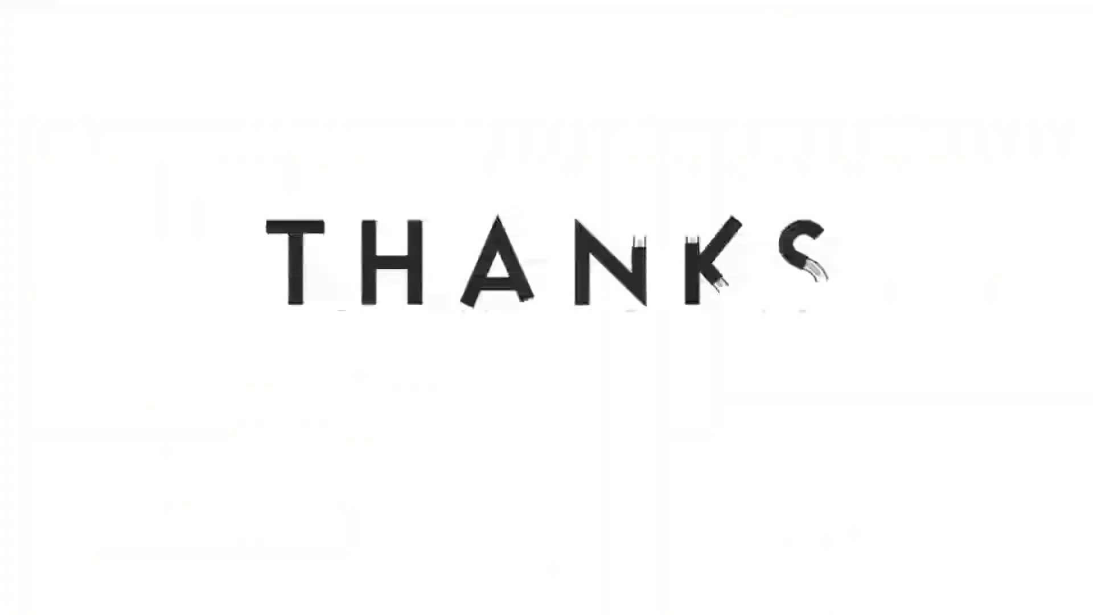